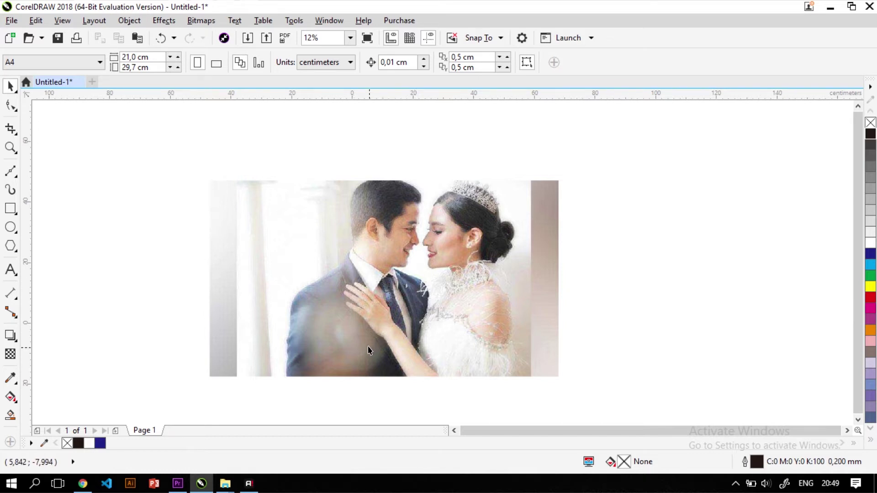
{"action": "scroll", "coordinate": [357, 365], "scroll_direction": "up", "scroll_amount": 2}
{"action": "scroll", "coordinate": [274, 371], "scroll_direction": "down", "scroll_amount": 2}
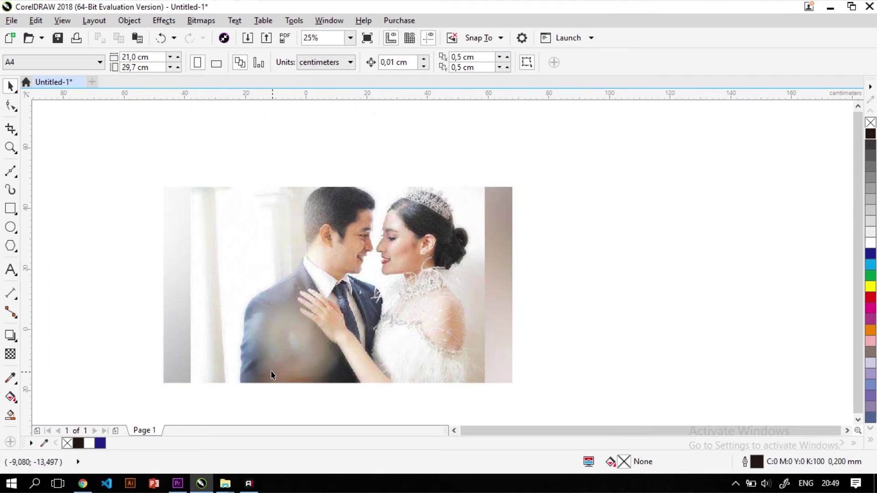
{"action": "scroll", "coordinate": [323, 358], "scroll_direction": "up", "scroll_amount": 2}
{"action": "scroll", "coordinate": [245, 338], "scroll_direction": "down", "scroll_amount": 2}
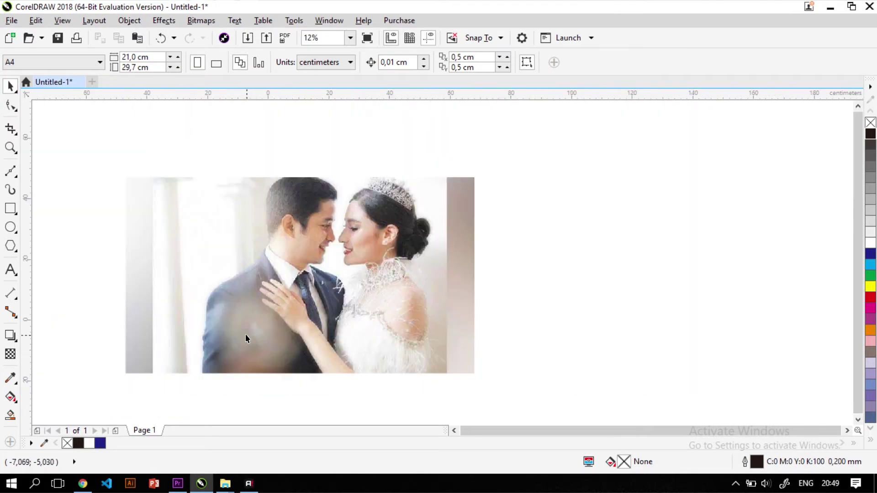
Step: Start a Bézier curve on the outer edge of the groom's sleeve and trace it up the arm
{"action": "left_click", "coordinate": [11, 171]}
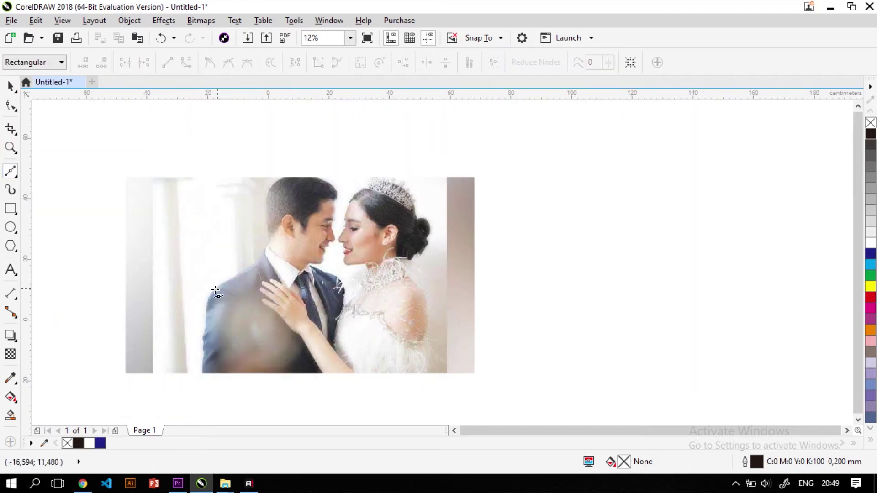
{"action": "scroll", "coordinate": [210, 324], "scroll_direction": "up", "scroll_amount": 2}
{"action": "scroll", "coordinate": [208, 337], "scroll_direction": "down", "scroll_amount": 1}
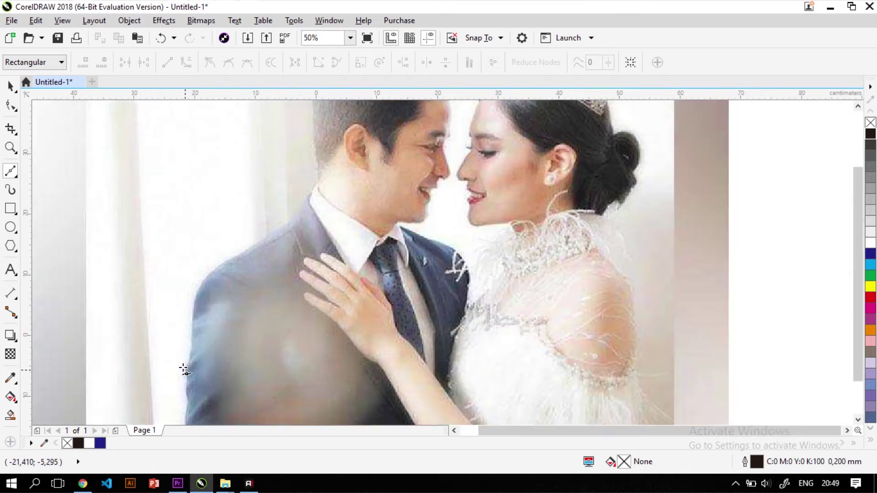
{"action": "scroll", "coordinate": [182, 368], "scroll_direction": "up", "scroll_amount": 3}
{"action": "left_click", "coordinate": [188, 399]}
{"action": "left_click_drag", "start_coordinate": [188, 369], "coordinate": [202, 305]}
{"action": "scroll", "coordinate": [204, 335], "scroll_direction": "down", "scroll_amount": 1}
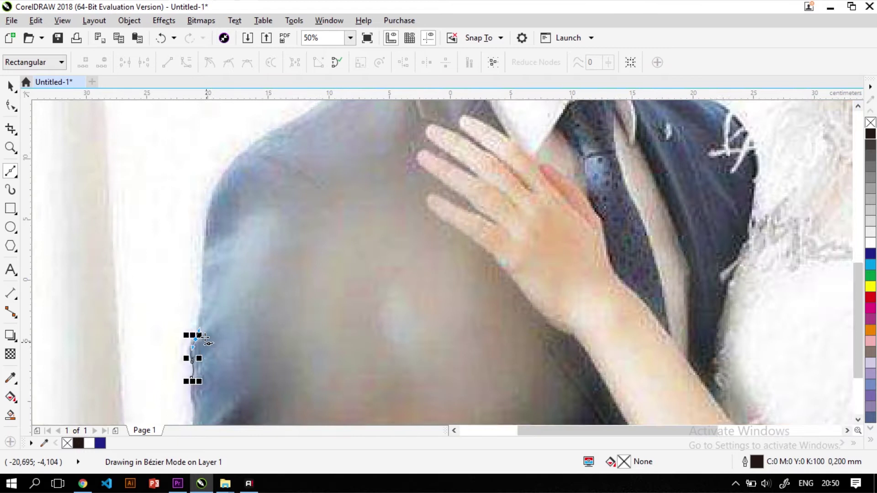
{"action": "scroll", "coordinate": [209, 268], "scroll_direction": "up", "scroll_amount": 1}
{"action": "scroll", "coordinate": [217, 205], "scroll_direction": "down", "scroll_amount": 1}
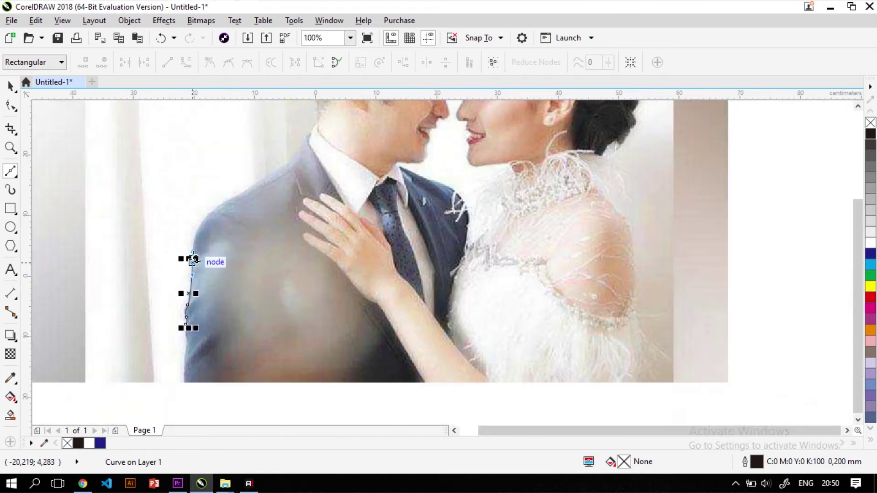
Step: Continue the curve over the groom's shoulder and up his collar, ending in a corner node at the nape
{"action": "left_click_drag", "start_coordinate": [232, 206], "coordinate": [319, 155]}
{"action": "scroll", "coordinate": [266, 202], "scroll_direction": "down", "scroll_amount": 1}
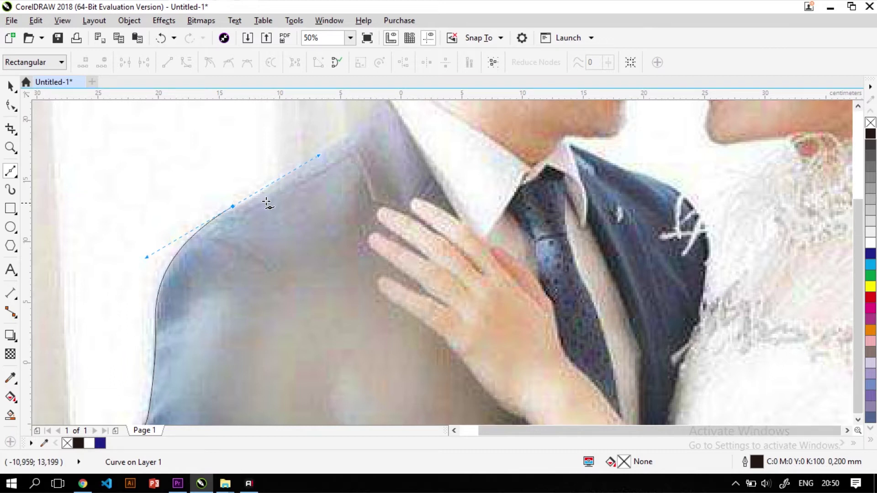
{"action": "scroll", "coordinate": [298, 168], "scroll_direction": "up", "scroll_amount": 1}
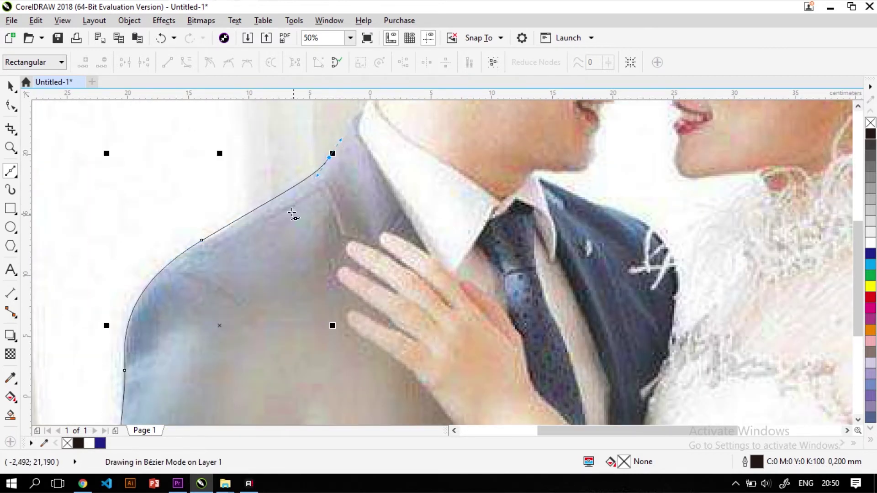
{"action": "scroll", "coordinate": [333, 151], "scroll_direction": "down", "scroll_amount": 1}
{"action": "scroll", "coordinate": [333, 159], "scroll_direction": "up", "scroll_amount": 2}
{"action": "left_click_drag", "start_coordinate": [332, 167], "coordinate": [384, 136]}
{"action": "double_click", "coordinate": [332, 168]}
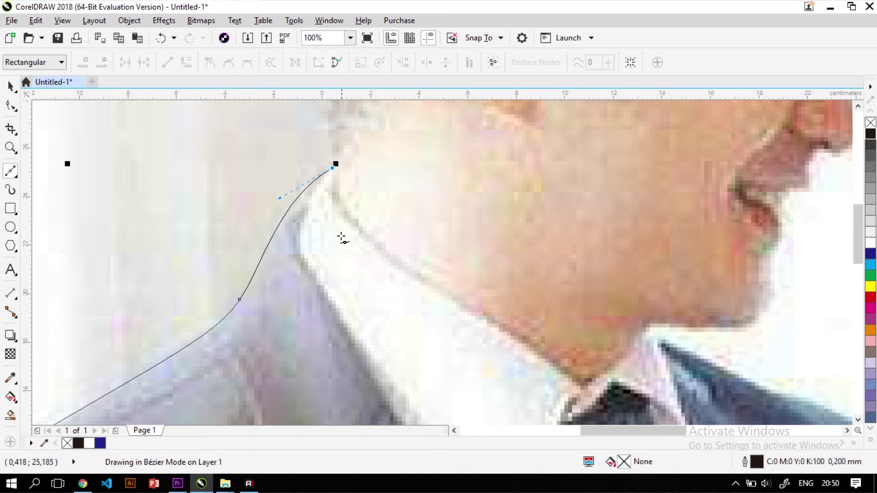
Step: Trace the back of the groom's neck and head up to a node just above his hair
{"action": "scroll", "coordinate": [346, 265], "scroll_direction": "down", "scroll_amount": 1}
{"action": "scroll", "coordinate": [337, 185], "scroll_direction": "up", "scroll_amount": 1}
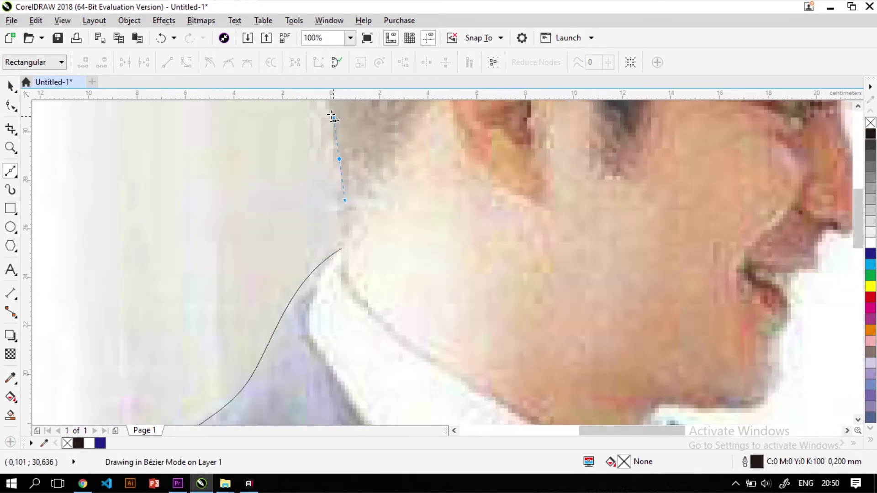
{"action": "left_click_drag", "start_coordinate": [331, 115], "coordinate": [331, 114]}
{"action": "scroll", "coordinate": [363, 299], "scroll_direction": "down", "scroll_amount": 2}
{"action": "scroll", "coordinate": [352, 199], "scroll_direction": "up", "scroll_amount": 1}
{"action": "left_click_drag", "start_coordinate": [346, 188], "coordinate": [356, 149]}
{"action": "scroll", "coordinate": [382, 161], "scroll_direction": "down", "scroll_amount": 1}
{"action": "scroll", "coordinate": [376, 177], "scroll_direction": "up", "scroll_amount": 1}
{"action": "mouse_move", "coordinate": [384, 178]}
{"action": "left_mouse_down"}
{"action": "mouse_move", "coordinate": [451, 154]}
{"action": "mouse_move", "coordinate": [385, 177]}
{"action": "left_mouse_up"}
{"action": "scroll", "coordinate": [471, 186], "scroll_direction": "down", "scroll_amount": 1}
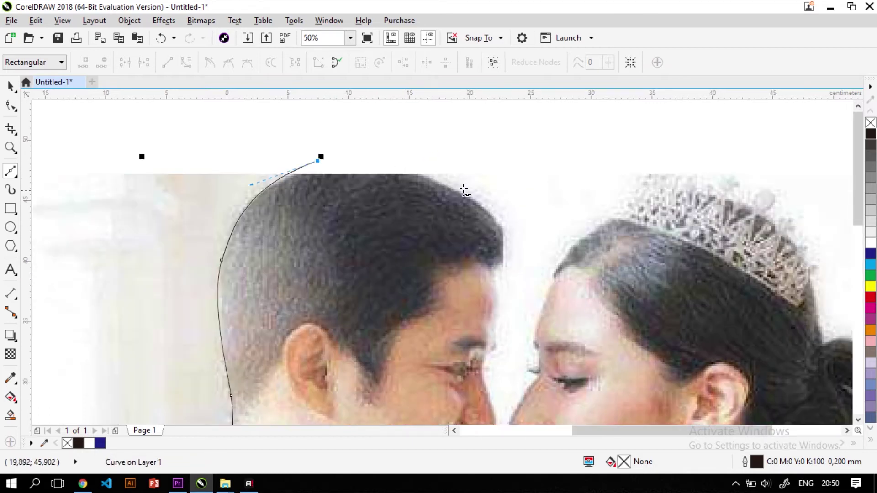
Step: Carry the curve over the top of the groom's hair and down around the front of his fringe
{"action": "left_click_drag", "start_coordinate": [466, 192], "coordinate": [533, 241]}
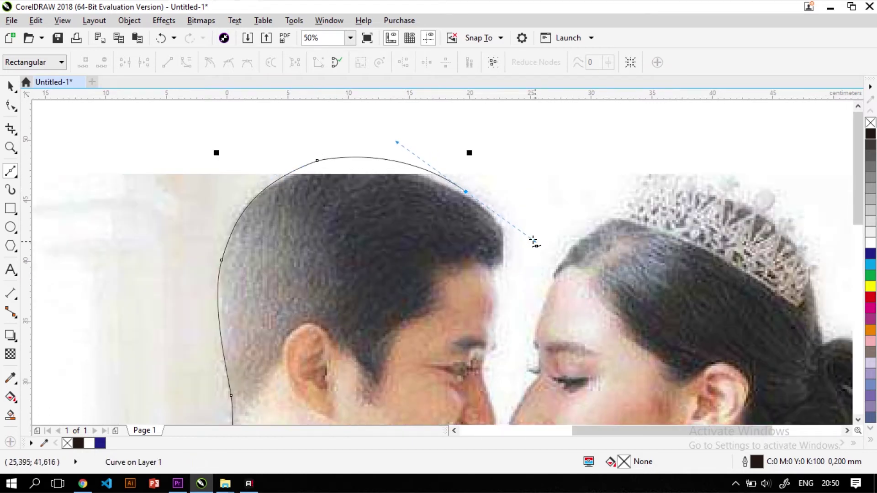
{"action": "double_click", "coordinate": [466, 192]}
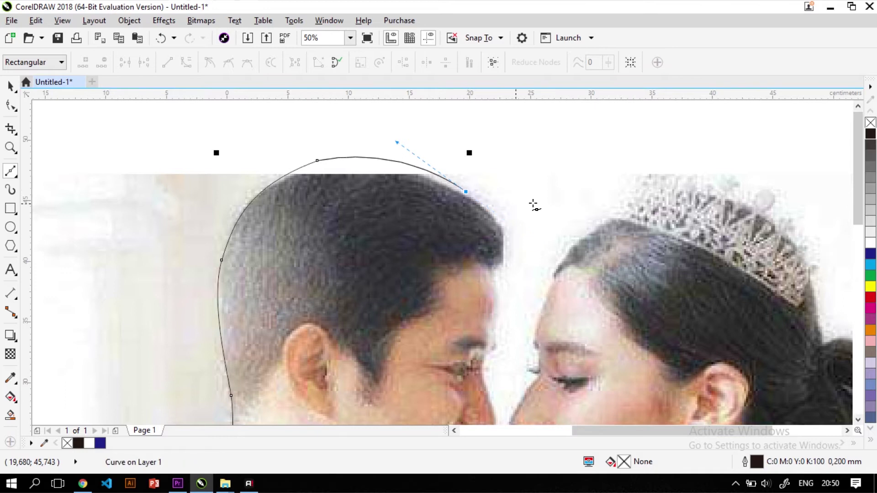
{"action": "scroll", "coordinate": [529, 209], "scroll_direction": "down", "scroll_amount": 1}
{"action": "scroll", "coordinate": [522, 221], "scroll_direction": "up", "scroll_amount": 1}
{"action": "left_click_drag", "start_coordinate": [511, 238], "coordinate": [506, 274]}
{"action": "left_click", "coordinate": [511, 237]}
{"action": "scroll", "coordinate": [513, 277], "scroll_direction": "up", "scroll_amount": 1}
{"action": "left_click_drag", "start_coordinate": [494, 241], "coordinate": [479, 250]}
{"action": "left_click", "coordinate": [493, 243]}
{"action": "scroll", "coordinate": [495, 245], "scroll_direction": "down", "scroll_amount": 1}
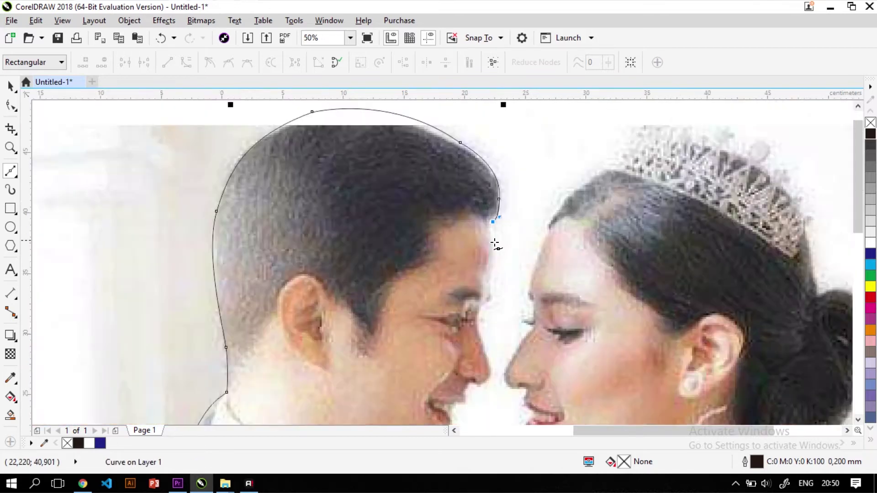
Step: Trace the groom's forehead and brow down to the bridge of his nose
{"action": "scroll", "coordinate": [488, 260], "scroll_direction": "up", "scroll_amount": 1}
{"action": "mouse_move", "coordinate": [482, 278]}
{"action": "left_mouse_down"}
{"action": "mouse_move", "coordinate": [487, 289]}
{"action": "mouse_move", "coordinate": [505, 286]}
{"action": "mouse_move", "coordinate": [475, 313]}
{"action": "mouse_move", "coordinate": [517, 277]}
{"action": "left_mouse_up"}
{"action": "scroll", "coordinate": [487, 289], "scroll_direction": "down", "scroll_amount": 1}
{"action": "scroll", "coordinate": [497, 258], "scroll_direction": "up", "scroll_amount": 1}
{"action": "scroll", "coordinate": [475, 313], "scroll_direction": "down", "scroll_amount": 1}
{"action": "scroll", "coordinate": [464, 376], "scroll_direction": "up", "scroll_amount": 1}
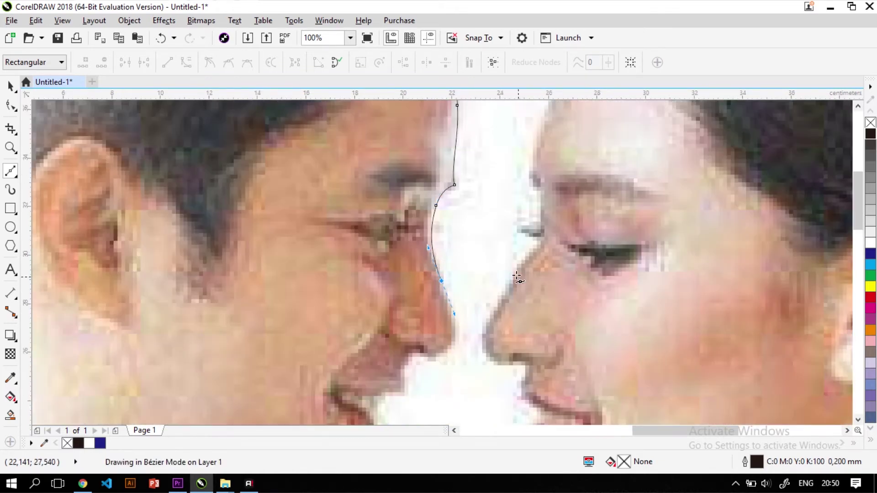
Step: Trace around the tip of the groom's nose and along his upper lip to the mouth
{"action": "scroll", "coordinate": [460, 354], "scroll_direction": "up", "scroll_amount": 1}
{"action": "left_click_drag", "start_coordinate": [432, 344], "coordinate": [325, 368]}
{"action": "scroll", "coordinate": [376, 337], "scroll_direction": "down", "scroll_amount": 1}
{"action": "scroll", "coordinate": [398, 328], "scroll_direction": "up", "scroll_amount": 1}
{"action": "scroll", "coordinate": [430, 289], "scroll_direction": "down", "scroll_amount": 1}
{"action": "scroll", "coordinate": [393, 348], "scroll_direction": "up", "scroll_amount": 1}
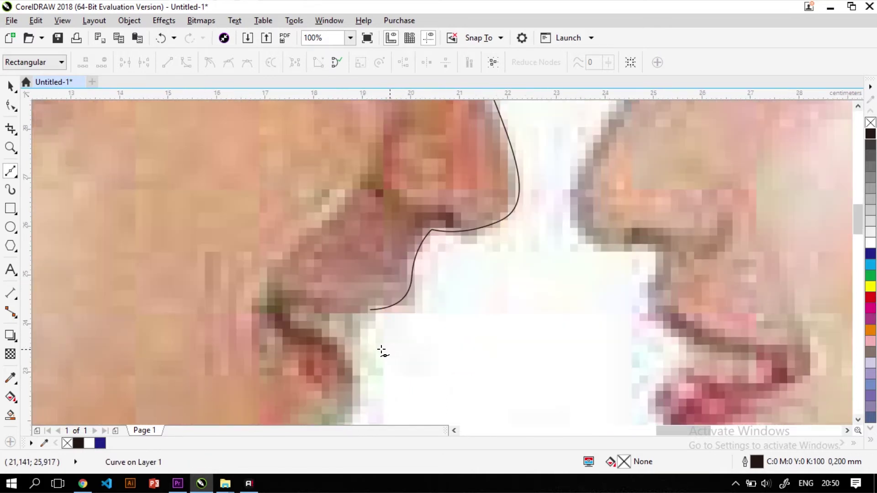
{"action": "left_click_drag", "start_coordinate": [360, 342], "coordinate": [361, 368]}
{"action": "scroll", "coordinate": [562, 325], "scroll_direction": "down", "scroll_amount": 2}
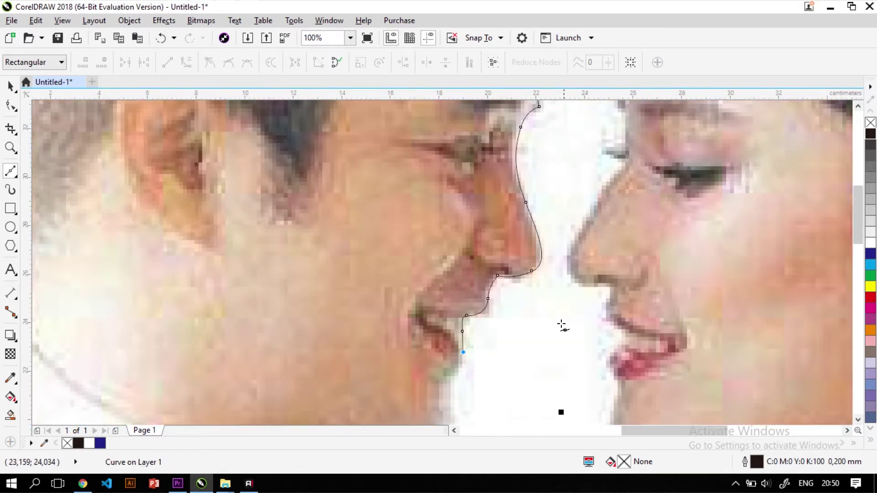
Step: Continue the outline past the groom's lower lip, around his chin and along the jaw to the collar
{"action": "scroll", "coordinate": [463, 304], "scroll_direction": "up", "scroll_amount": 2}
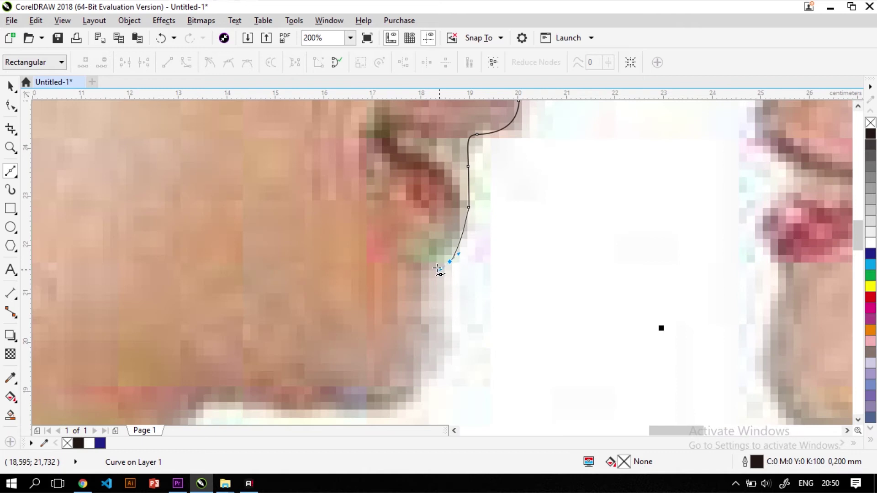
{"action": "scroll", "coordinate": [474, 286], "scroll_direction": "down", "scroll_amount": 2}
{"action": "scroll", "coordinate": [464, 306], "scroll_direction": "up", "scroll_amount": 2}
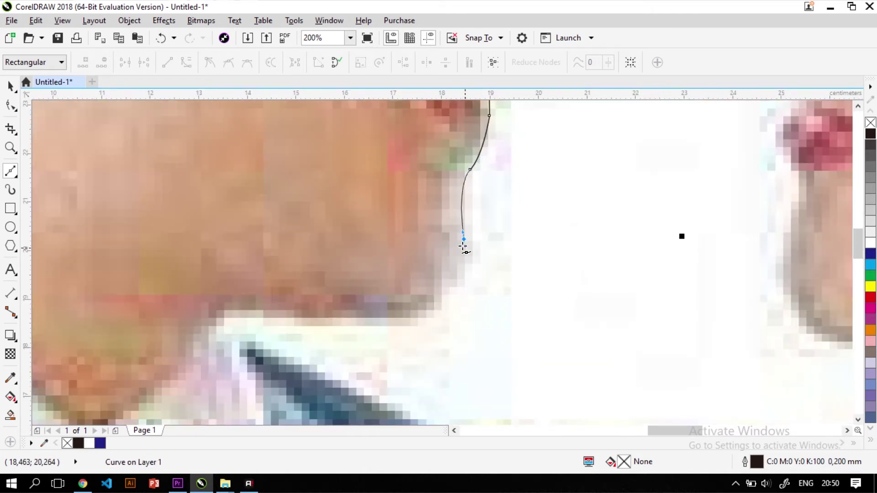
{"action": "left_click_drag", "start_coordinate": [364, 322], "coordinate": [274, 313]}
{"action": "left_click", "coordinate": [219, 316]}
{"action": "scroll", "coordinate": [277, 218], "scroll_direction": "down", "scroll_amount": 1}
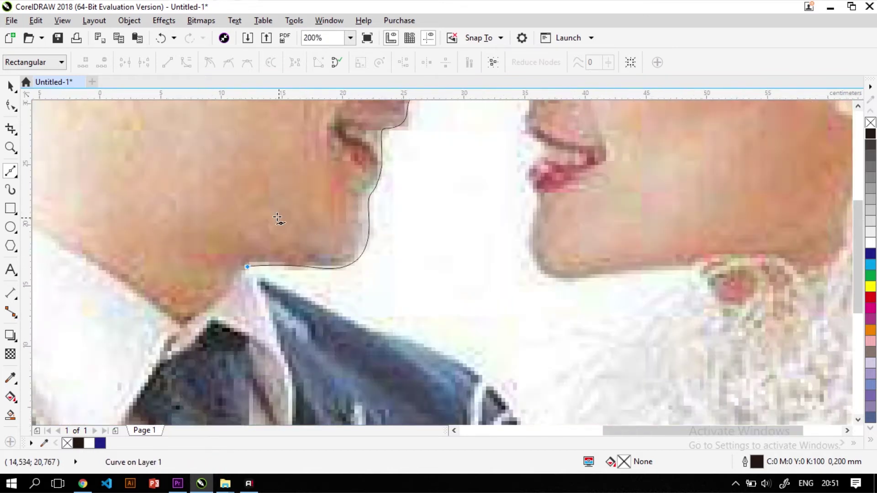
Step: Trace the groom's other shoulder from the collar out to the jacket edge beside the bride
{"action": "scroll", "coordinate": [283, 247], "scroll_direction": "down", "scroll_amount": 2}
{"action": "scroll", "coordinate": [289, 254], "scroll_direction": "up", "scroll_amount": 4}
{"action": "left_click_drag", "start_coordinate": [290, 255], "coordinate": [426, 277]}
{"action": "scroll", "coordinate": [286, 180], "scroll_direction": "up", "scroll_amount": 2}
{"action": "scroll", "coordinate": [329, 261], "scroll_direction": "down", "scroll_amount": 4}
{"action": "left_click_drag", "start_coordinate": [372, 261], "coordinate": [382, 259]}
{"action": "scroll", "coordinate": [511, 270], "scroll_direction": "down", "scroll_amount": 1}
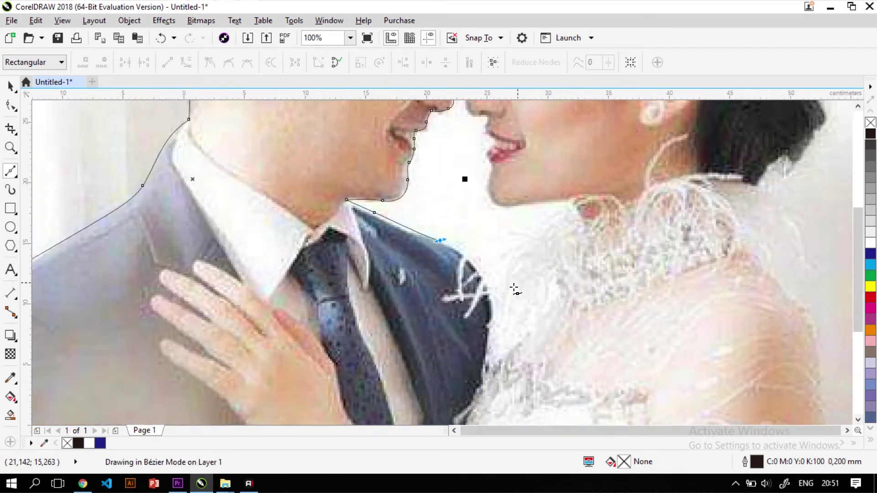
{"action": "scroll", "coordinate": [512, 288], "scroll_direction": "up", "scroll_amount": 2}
{"action": "scroll", "coordinate": [502, 306], "scroll_direction": "down", "scroll_amount": 4}
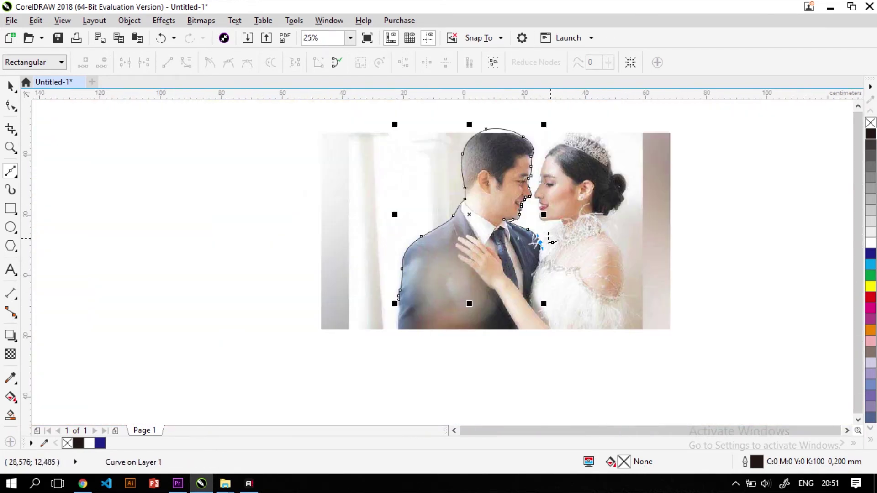
Step: Sweep the curve across the groom's chest to his lower sleeve and close the outline at its starting node
{"action": "scroll", "coordinate": [561, 251], "scroll_direction": "up", "scroll_amount": 2}
{"action": "scroll", "coordinate": [561, 251], "scroll_direction": "down", "scroll_amount": 1}
{"action": "left_click", "coordinate": [470, 258]}
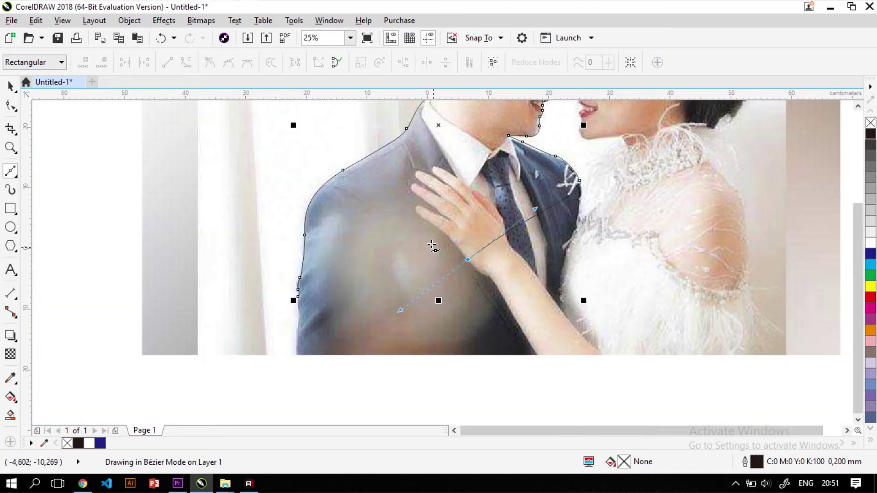
{"action": "left_click_drag", "start_coordinate": [416, 244], "coordinate": [351, 281]}
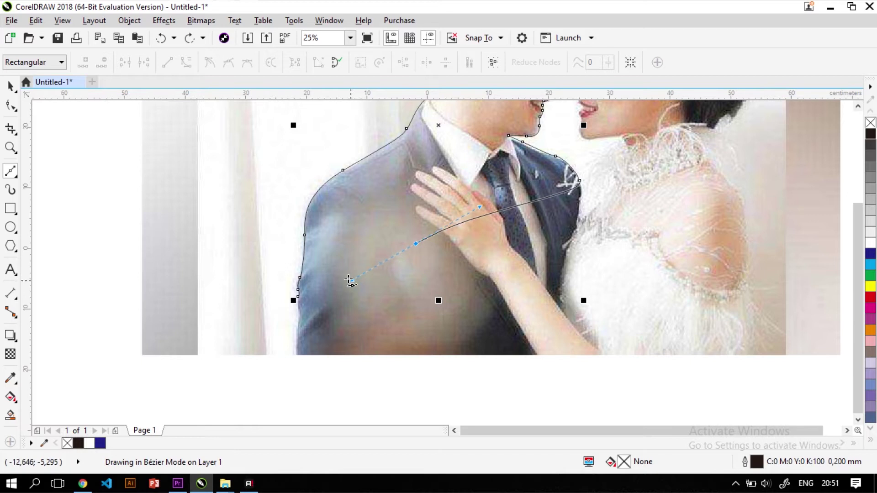
{"action": "left_click", "coordinate": [295, 338]}
{"action": "scroll", "coordinate": [293, 335], "scroll_direction": "up", "scroll_amount": 3}
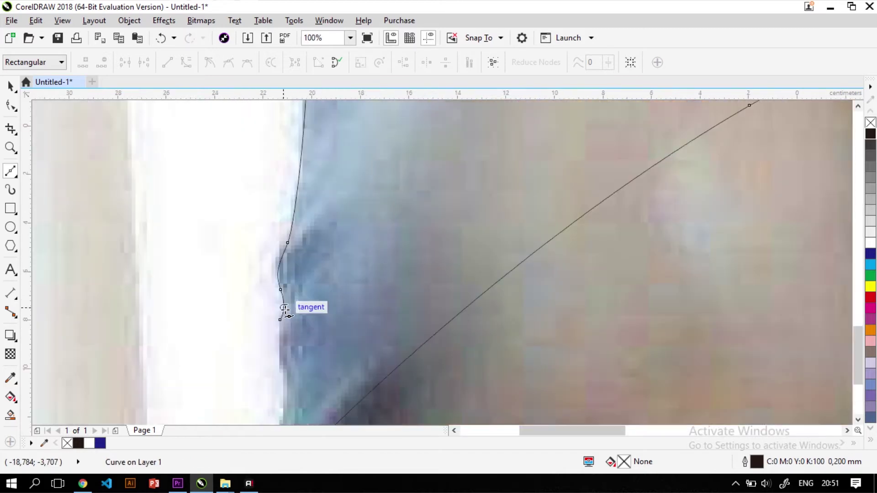
{"action": "left_click_drag", "start_coordinate": [278, 320], "coordinate": [291, 359]}
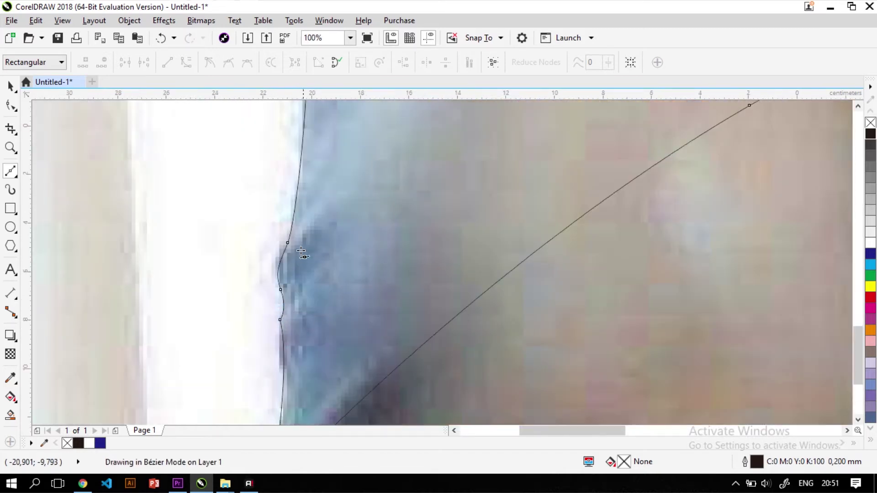
Step: Fill the closed groom outline with black to form a silhouette
{"action": "scroll", "coordinate": [301, 250], "scroll_direction": "down", "scroll_amount": 3}
{"action": "scroll", "coordinate": [437, 224], "scroll_direction": "up", "scroll_amount": 5}
{"action": "scroll", "coordinate": [449, 262], "scroll_direction": "down", "scroll_amount": 1}
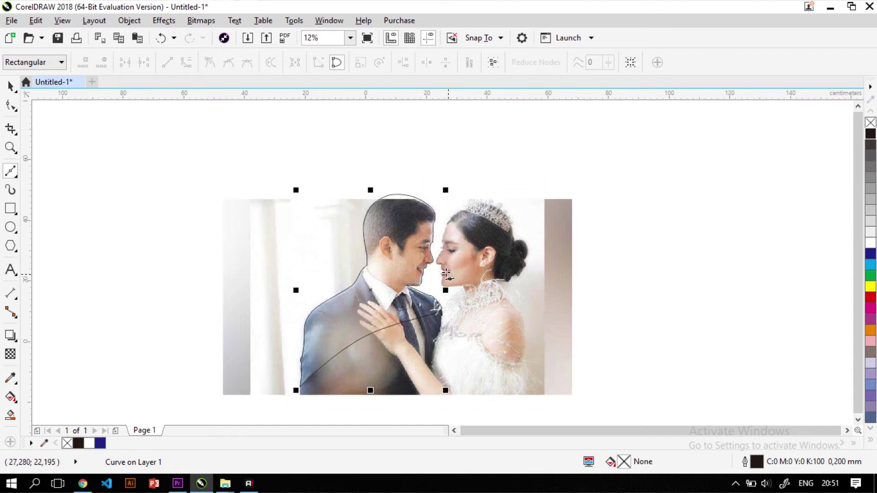
{"action": "left_click", "coordinate": [9, 86]}
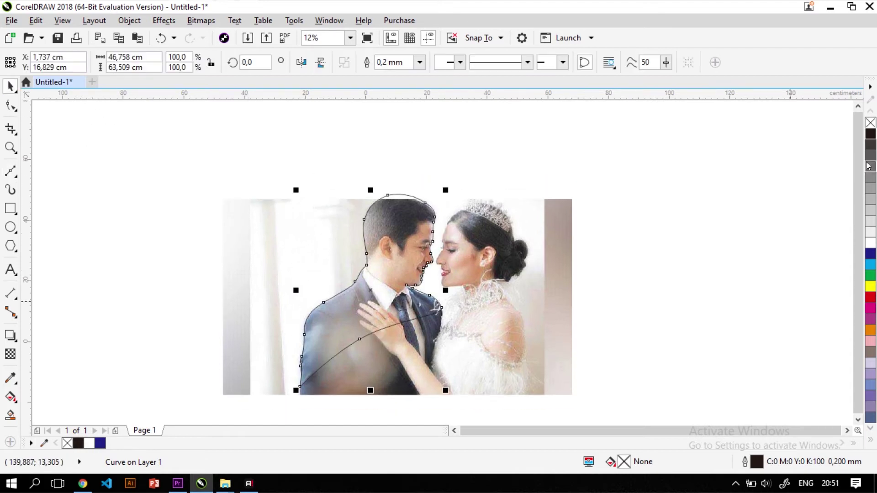
{"action": "left_click", "coordinate": [870, 134]}
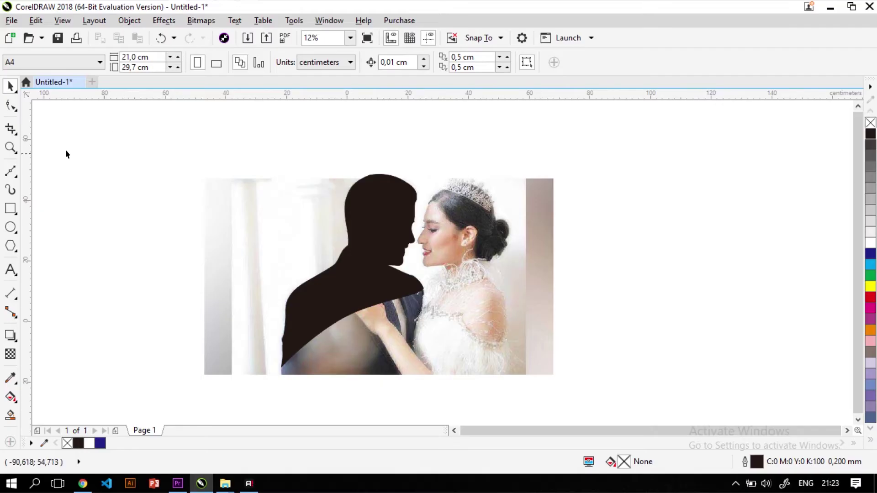
Step: Start a Bézier outline of the bride at the groom's jacket edge and curve it up to her feathered collar
{"action": "left_click", "coordinate": [10, 171]}
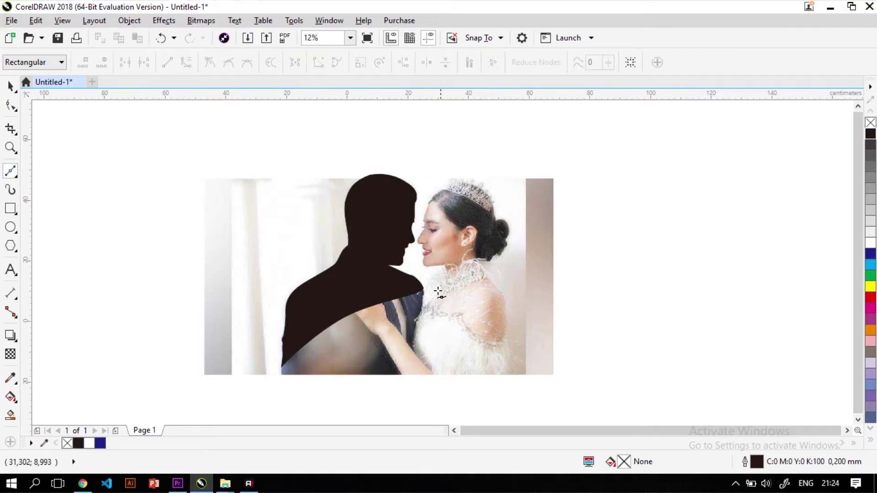
{"action": "scroll", "coordinate": [461, 317], "scroll_direction": "up", "scroll_amount": 1}
{"action": "scroll", "coordinate": [401, 278], "scroll_direction": "up", "scroll_amount": 1}
{"action": "scroll", "coordinate": [334, 349], "scroll_direction": "down", "scroll_amount": 2}
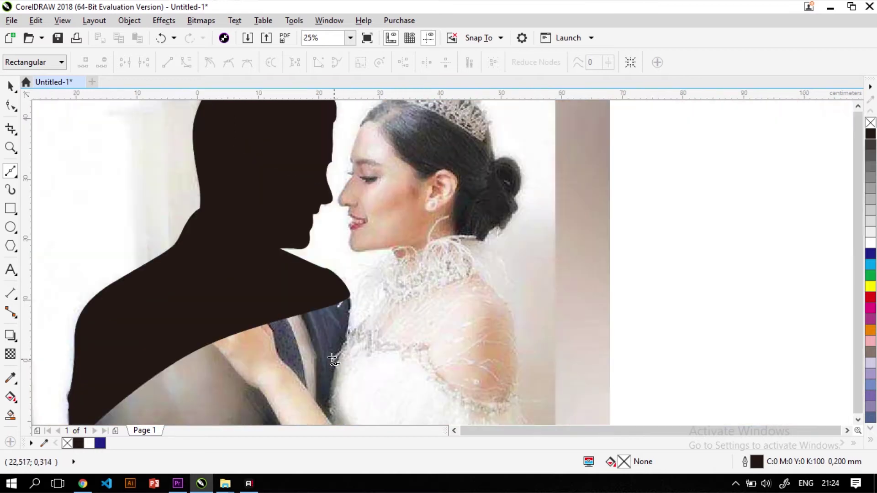
{"action": "scroll", "coordinate": [359, 349], "scroll_direction": "up", "scroll_amount": 2}
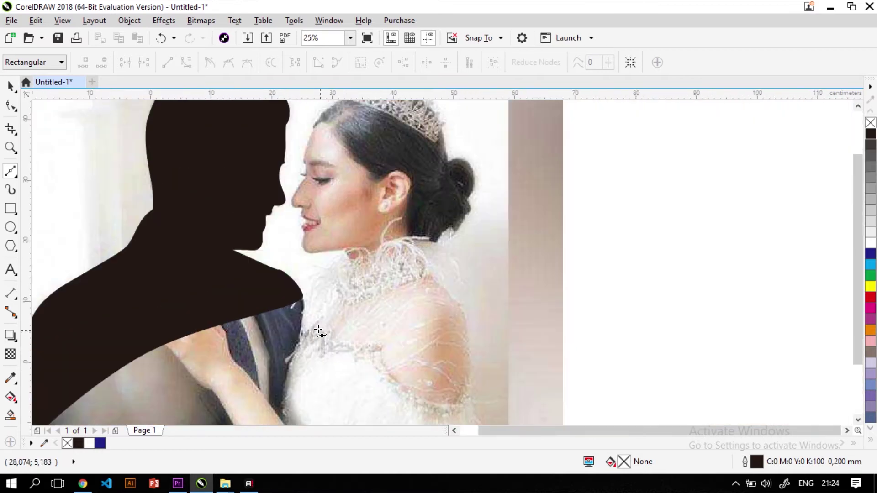
{"action": "scroll", "coordinate": [397, 356], "scroll_direction": "down", "scroll_amount": 1}
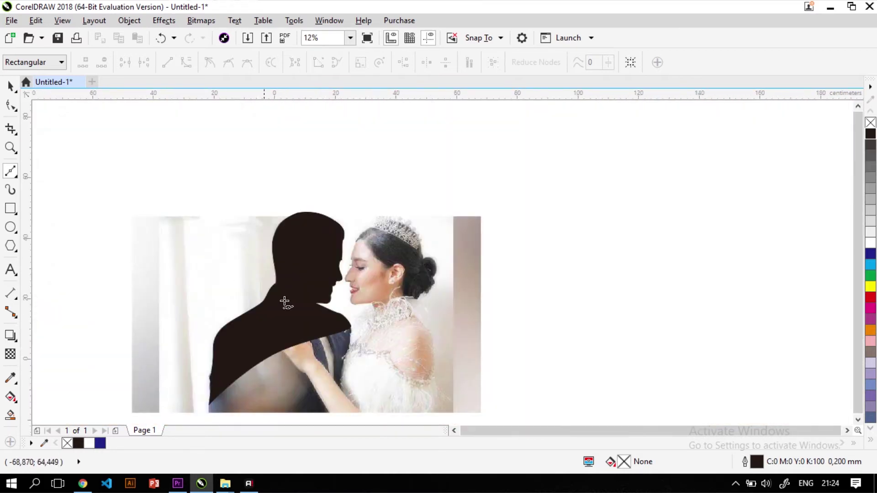
{"action": "scroll", "coordinate": [285, 303], "scroll_direction": "down", "scroll_amount": 1}
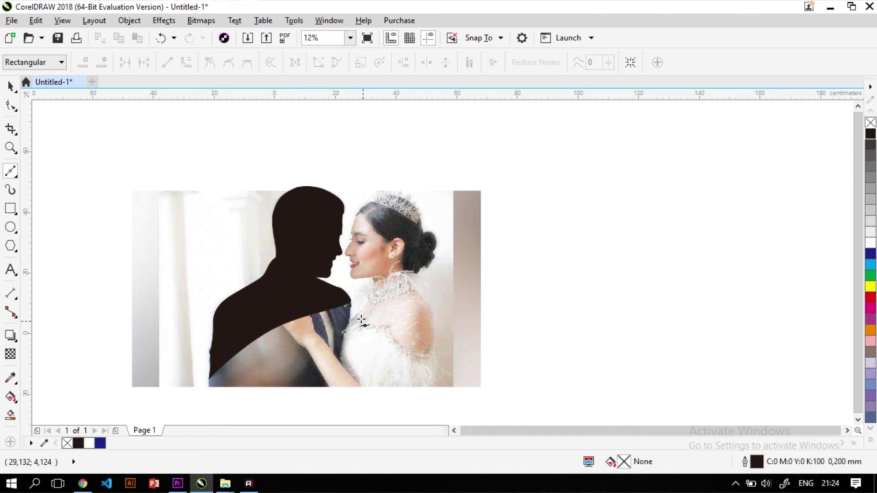
{"action": "scroll", "coordinate": [365, 316], "scroll_direction": "up", "scroll_amount": 1}
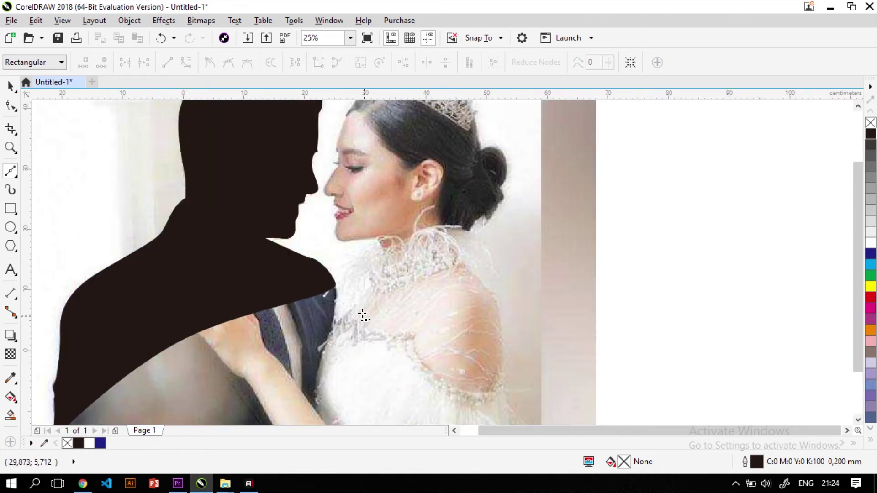
{"action": "scroll", "coordinate": [326, 320], "scroll_direction": "up", "scroll_amount": 1}
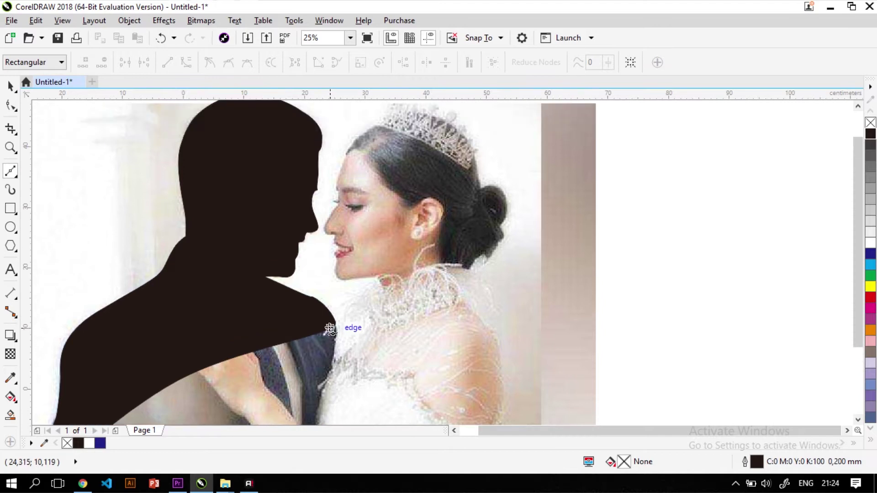
{"action": "scroll", "coordinate": [340, 310], "scroll_direction": "up", "scroll_amount": 1}
{"action": "left_click", "coordinate": [319, 309]}
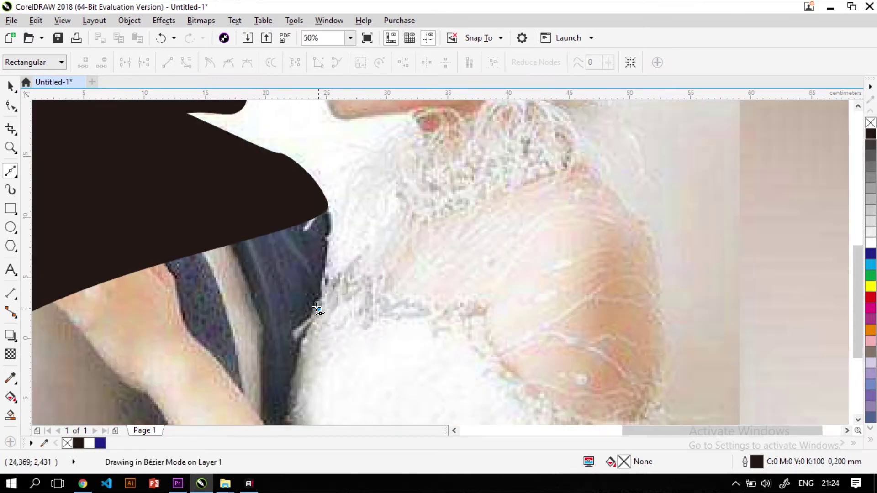
{"action": "left_click_drag", "start_coordinate": [414, 201], "coordinate": [463, 173]}
{"action": "left_click", "coordinate": [413, 200]}
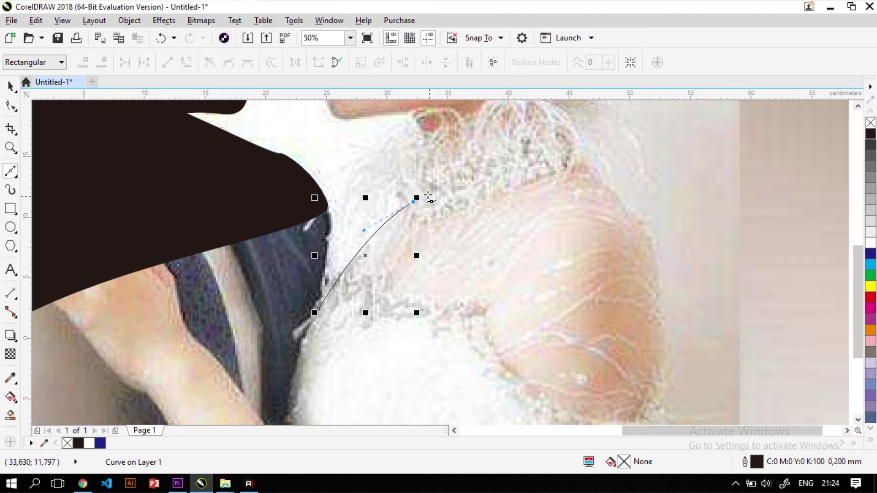
Step: Continue the bride's outline up the front of her neck and along her jaw to the chin
{"action": "left_click", "coordinate": [431, 194]}
{"action": "scroll", "coordinate": [430, 195], "scroll_direction": "down", "scroll_amount": 1}
{"action": "scroll", "coordinate": [428, 209], "scroll_direction": "up", "scroll_amount": 1}
{"action": "mouse_move", "coordinate": [419, 201]}
{"action": "left_mouse_down"}
{"action": "mouse_move", "coordinate": [348, 211]}
{"action": "mouse_move", "coordinate": [314, 197]}
{"action": "left_mouse_up"}
{"action": "scroll", "coordinate": [368, 214], "scroll_direction": "up", "scroll_amount": 1}
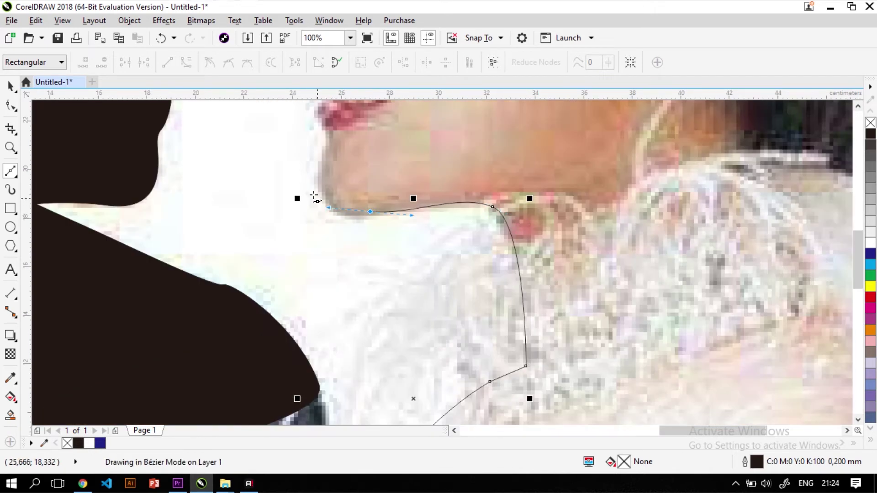
Step: Trace around the bride's chin and over both lips up to the base of her nose
{"action": "scroll", "coordinate": [310, 221], "scroll_direction": "down", "scroll_amount": 3}
{"action": "scroll", "coordinate": [313, 222], "scroll_direction": "up", "scroll_amount": 3}
{"action": "left_click_drag", "start_coordinate": [306, 229], "coordinate": [309, 216]}
{"action": "left_click_drag", "start_coordinate": [318, 184], "coordinate": [290, 133]}
{"action": "double_click", "coordinate": [305, 229]}
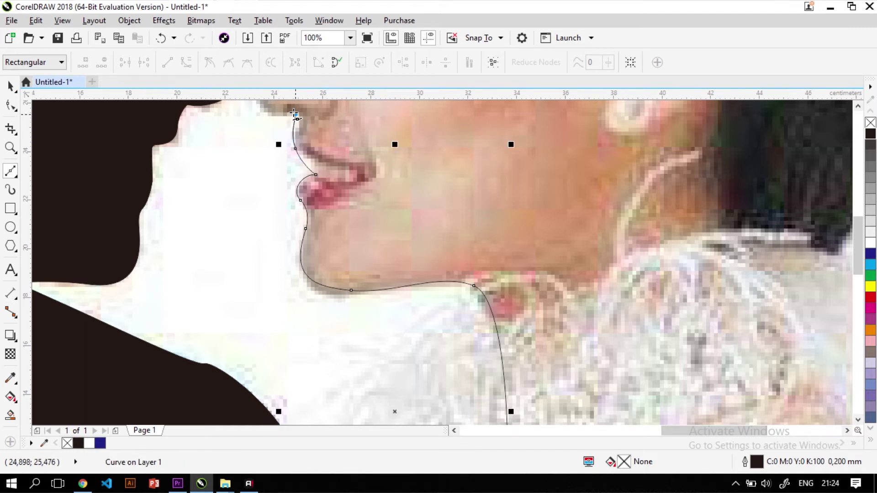
Step: Undo the last segment above the bride's upper lip, redraw it and continue the curve beneath her nose
{"action": "scroll", "coordinate": [364, 234], "scroll_direction": "down", "scroll_amount": 3}
{"action": "scroll", "coordinate": [357, 221], "scroll_direction": "up", "scroll_amount": 3}
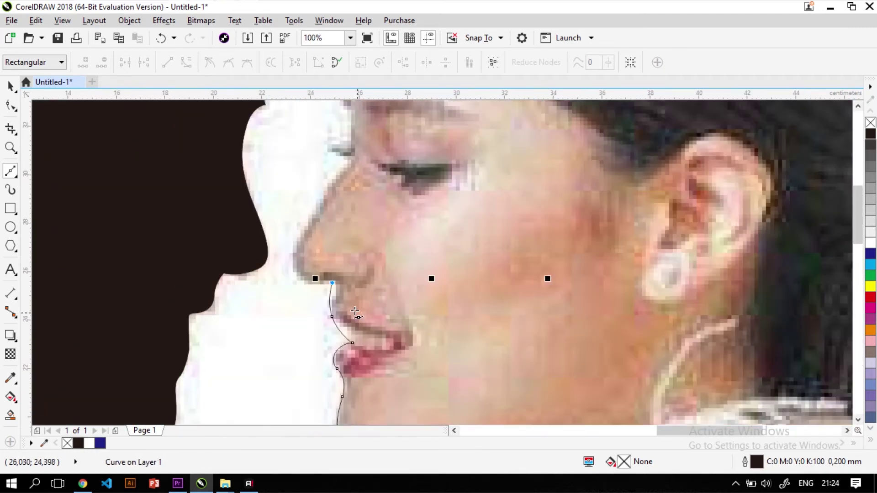
{"action": "scroll", "coordinate": [348, 313], "scroll_direction": "up", "scroll_amount": 2}
{"action": "scroll", "coordinate": [320, 274], "scroll_direction": "down", "scroll_amount": 1}
{"action": "key", "text": "ctrl+z"}
{"action": "double_click", "coordinate": [303, 316]}
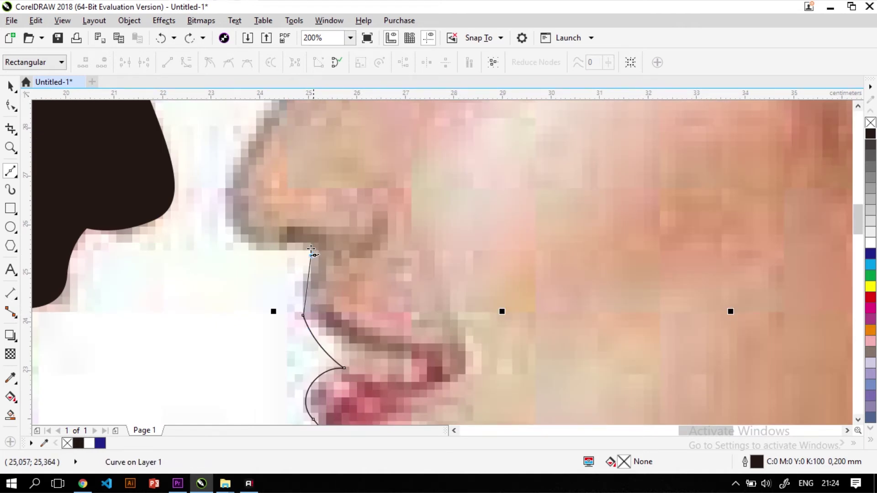
{"action": "left_click_drag", "start_coordinate": [310, 260], "coordinate": [245, 244]}
{"action": "double_click", "coordinate": [310, 255]}
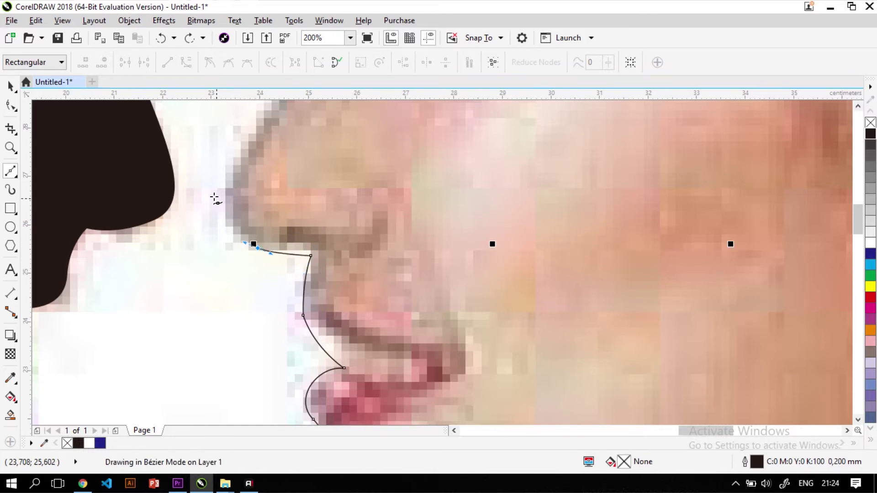
Step: Trace around the tip and bridge of the bride's nose and add a pointed shape for her eyelashes
{"action": "scroll", "coordinate": [240, 192], "scroll_direction": "down", "scroll_amount": 3}
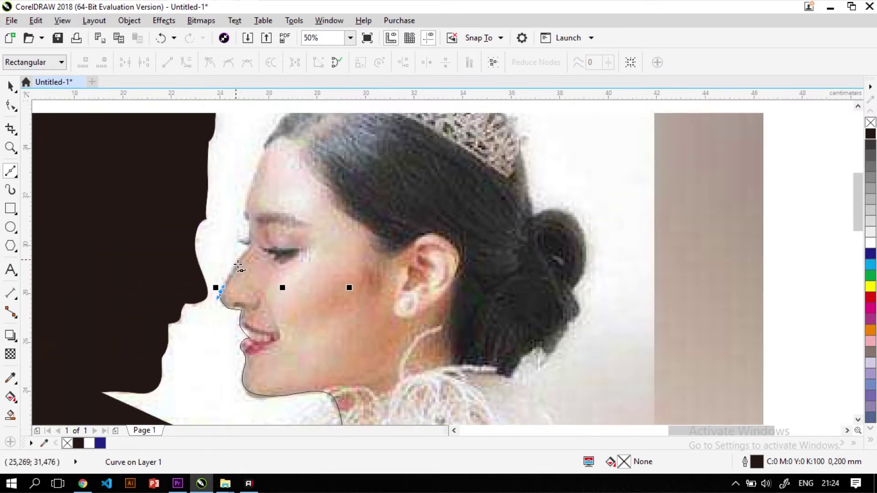
{"action": "scroll", "coordinate": [238, 266], "scroll_direction": "up", "scroll_amount": 3}
{"action": "left_click", "coordinate": [273, 199]}
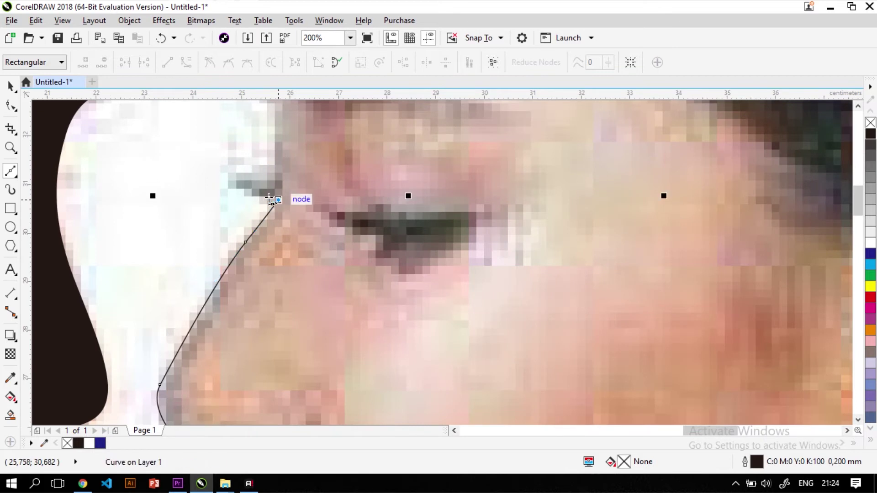
{"action": "left_click", "coordinate": [230, 181]}
{"action": "left_click", "coordinate": [277, 166]}
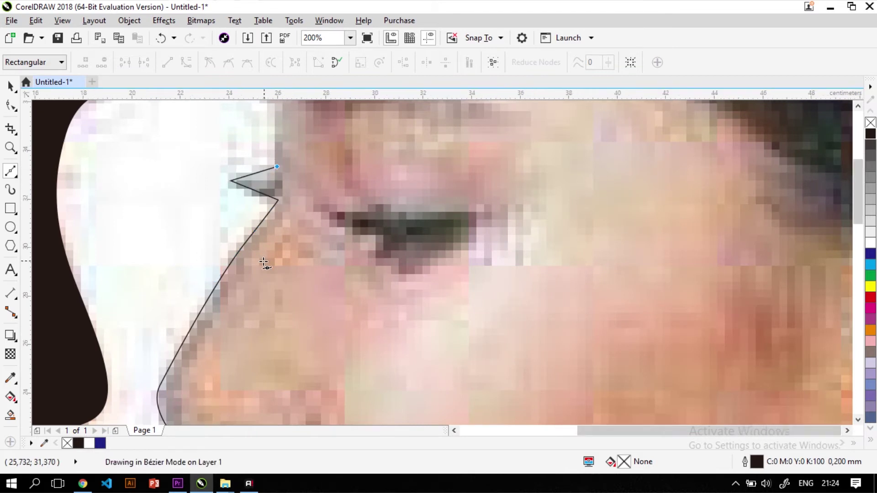
Step: Continue the bride's outline past her brow and up the forehead to the front of her hair
{"action": "scroll", "coordinate": [274, 210], "scroll_direction": "down", "scroll_amount": 2}
{"action": "scroll", "coordinate": [250, 258], "scroll_direction": "up", "scroll_amount": 2}
{"action": "left_click", "coordinate": [244, 256]}
{"action": "left_click_drag", "start_coordinate": [217, 220], "coordinate": [243, 138]}
{"action": "left_click", "coordinate": [237, 148]}
{"action": "scroll", "coordinate": [221, 180], "scroll_direction": "down", "scroll_amount": 2}
{"action": "scroll", "coordinate": [212, 202], "scroll_direction": "up", "scroll_amount": 1}
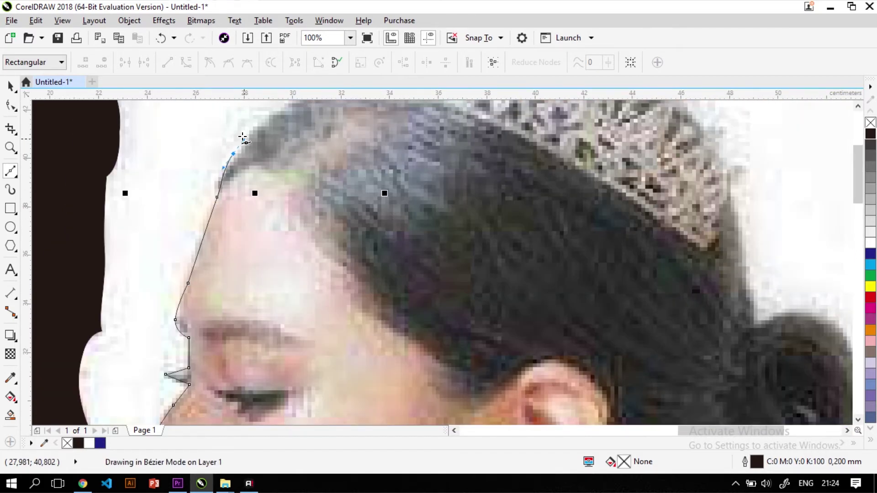
Step: Curve the outline over the bride's front hair and across the top of her tiara
{"action": "scroll", "coordinate": [249, 137], "scroll_direction": "down", "scroll_amount": 2}
{"action": "scroll", "coordinate": [223, 228], "scroll_direction": "up", "scroll_amount": 2}
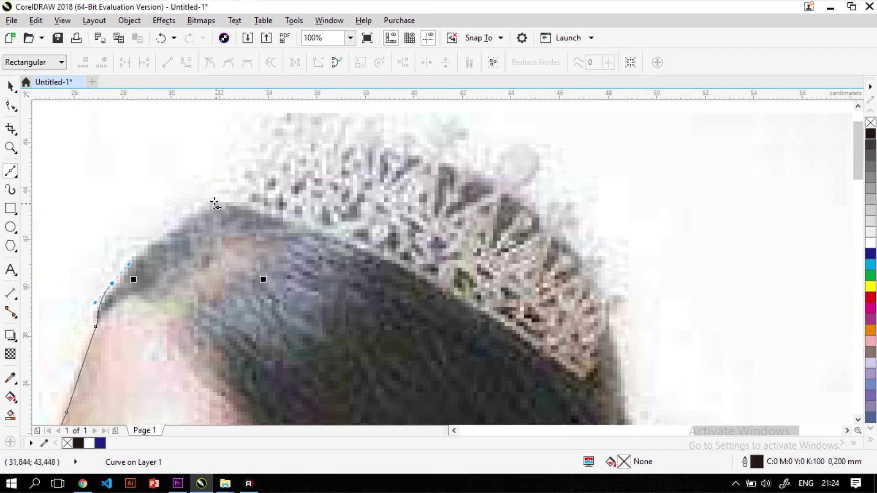
{"action": "left_click_drag", "start_coordinate": [234, 185], "coordinate": [241, 179]}
{"action": "left_click_drag", "start_coordinate": [422, 160], "coordinate": [503, 184]}
{"action": "scroll", "coordinate": [475, 172], "scroll_direction": "down", "scroll_amount": 1}
{"action": "scroll", "coordinate": [520, 230], "scroll_direction": "up", "scroll_amount": 1}
Step: Trace down the back of the bride's head and around the outer edge of her hair bun
{"action": "left_click_drag", "start_coordinate": [564, 253], "coordinate": [584, 342]}
{"action": "scroll", "coordinate": [581, 338], "scroll_direction": "down", "scroll_amount": 1}
{"action": "scroll", "coordinate": [382, 252], "scroll_direction": "up", "scroll_amount": 1}
{"action": "left_click", "coordinate": [572, 345]}
{"action": "scroll", "coordinate": [572, 345], "scroll_direction": "down", "scroll_amount": 1}
{"action": "scroll", "coordinate": [474, 288], "scroll_direction": "up", "scroll_amount": 1}
{"action": "left_click_drag", "start_coordinate": [492, 257], "coordinate": [499, 340]}
{"action": "scroll", "coordinate": [479, 260], "scroll_direction": "down", "scroll_amount": 1}
{"action": "scroll", "coordinate": [514, 325], "scroll_direction": "up", "scroll_amount": 1}
Step: Follow the lower edge of the bride's hair bun and bring the outline in to the nape of her neck
{"action": "double_click", "coordinate": [457, 192]}
{"action": "left_click_drag", "start_coordinate": [433, 291], "coordinate": [395, 327]}
{"action": "scroll", "coordinate": [400, 322], "scroll_direction": "down", "scroll_amount": 1}
{"action": "scroll", "coordinate": [413, 385], "scroll_direction": "up", "scroll_amount": 1}
{"action": "left_click_drag", "start_coordinate": [418, 294], "coordinate": [391, 319]}
{"action": "left_click", "coordinate": [410, 289]}
{"action": "left_click", "coordinate": [360, 326]}
{"action": "scroll", "coordinate": [306, 274], "scroll_direction": "down", "scroll_amount": 1}
{"action": "left_click_drag", "start_coordinate": [304, 305], "coordinate": [301, 329]}
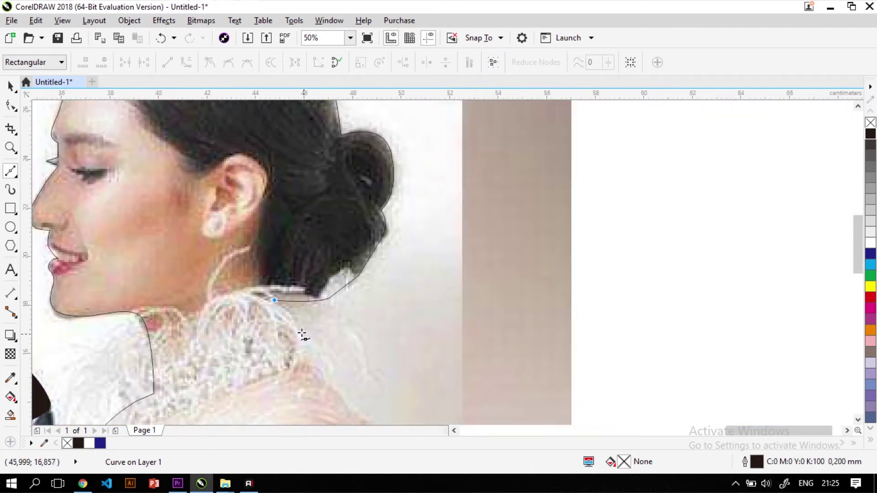
Step: Trace the bride's back and shoulder, sweep across her chest and close the outline at its starting node
{"action": "scroll", "coordinate": [380, 262], "scroll_direction": "down", "scroll_amount": 1}
{"action": "scroll", "coordinate": [414, 335], "scroll_direction": "up", "scroll_amount": 1}
{"action": "left_click_drag", "start_coordinate": [384, 274], "coordinate": [377, 353]}
{"action": "scroll", "coordinate": [400, 330], "scroll_direction": "down", "scroll_amount": 1}
{"action": "scroll", "coordinate": [379, 355], "scroll_direction": "down", "scroll_amount": 1}
{"action": "left_click_drag", "start_coordinate": [244, 222], "coordinate": [340, 172]}
{"action": "scroll", "coordinate": [342, 183], "scroll_direction": "down", "scroll_amount": 1}
{"action": "scroll", "coordinate": [402, 267], "scroll_direction": "up", "scroll_amount": 1}
{"action": "scroll", "coordinate": [731, 243], "scroll_direction": "down", "scroll_amount": 1}
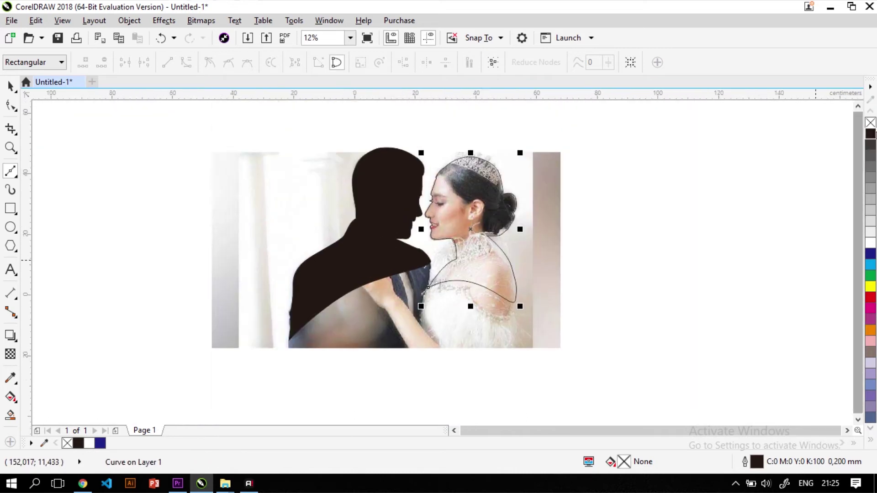
Step: Fill the closed bride outline with black and deselect it
{"action": "left_click", "coordinate": [871, 133]}
{"action": "left_click", "coordinate": [10, 87]}
{"action": "left_click", "coordinate": [84, 231]}
Step: Move the wedding photo out from behind the silhouettes to the empty area beside them
{"action": "scroll", "coordinate": [362, 247], "scroll_direction": "down", "scroll_amount": 1}
{"action": "left_click_drag", "start_coordinate": [387, 272], "coordinate": [232, 272]}
{"action": "left_click", "coordinate": [506, 334]}
{"action": "scroll", "coordinate": [506, 334], "scroll_direction": "up", "scroll_amount": 1}
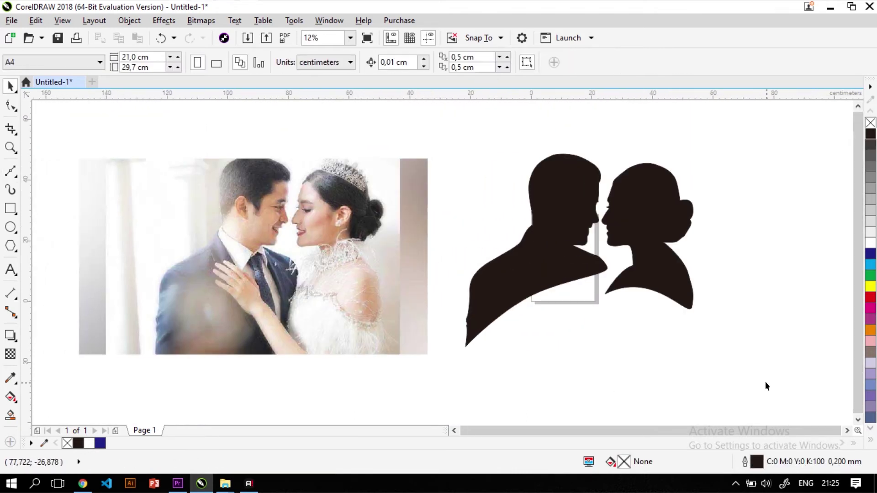
Step: Examine the silhouettes' face contours up close and compare them with the faces in the wedding photo
{"action": "key", "text": "F6"}
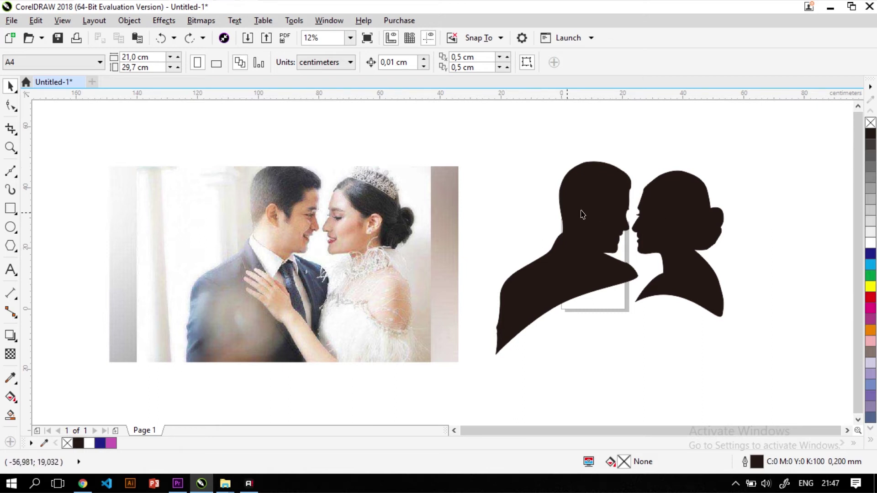
{"action": "scroll", "coordinate": [644, 251], "scroll_direction": "up", "scroll_amount": 10}
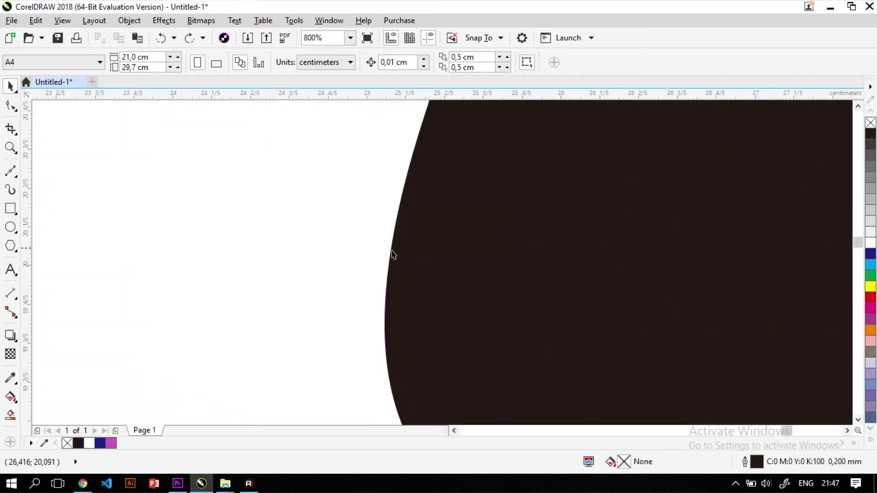
{"action": "scroll", "coordinate": [552, 271], "scroll_direction": "down", "scroll_amount": 8}
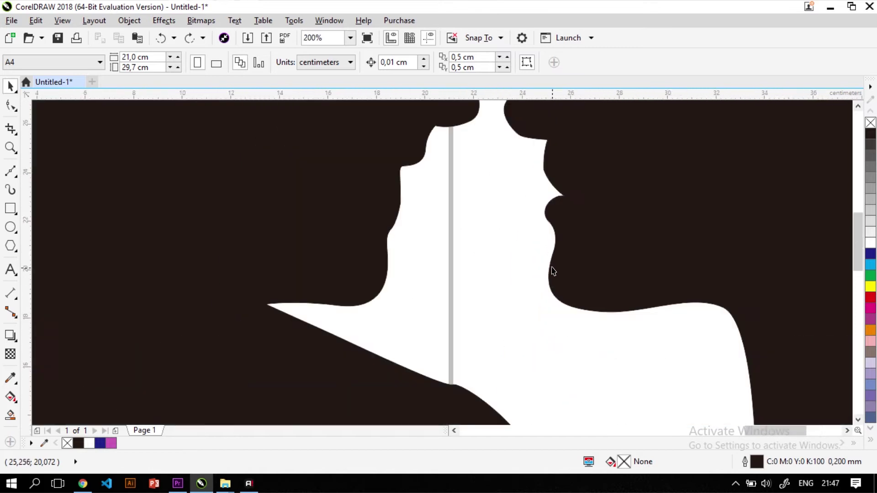
{"action": "scroll", "coordinate": [471, 262], "scroll_direction": "up", "scroll_amount": 6}
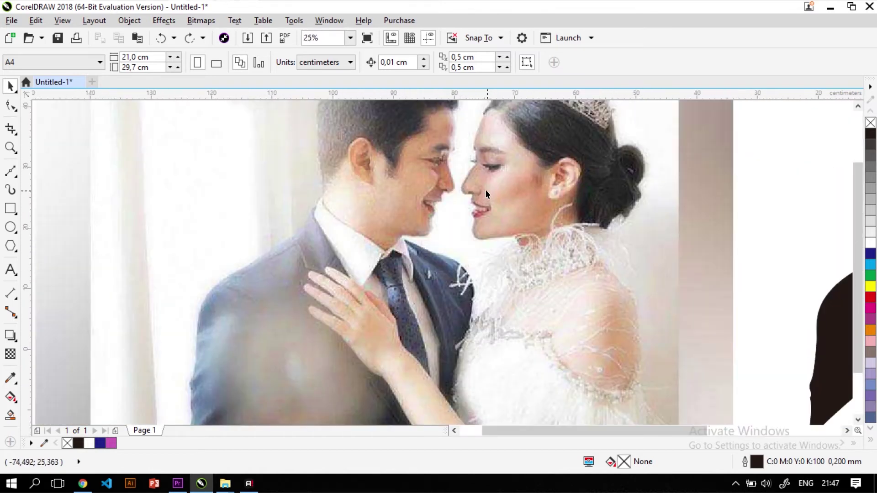
{"action": "scroll", "coordinate": [388, 286], "scroll_direction": "up", "scroll_amount": 2}
{"action": "scroll", "coordinate": [388, 288], "scroll_direction": "down", "scroll_amount": 6}
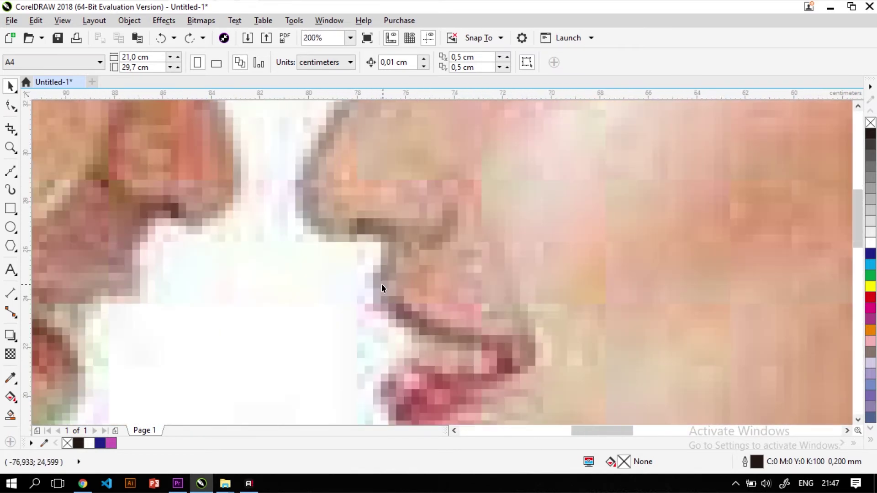
Step: Move the wedding photo farther away from the two silhouettes
{"action": "scroll", "coordinate": [311, 274], "scroll_direction": "down", "scroll_amount": 2}
{"action": "left_click_drag", "start_coordinate": [314, 292], "coordinate": [248, 293]}
{"action": "left_click", "coordinate": [396, 344]}
{"action": "scroll", "coordinate": [388, 295], "scroll_direction": "up", "scroll_amount": 1}
{"action": "left_click_drag", "start_coordinate": [435, 316], "coordinate": [284, 195]}
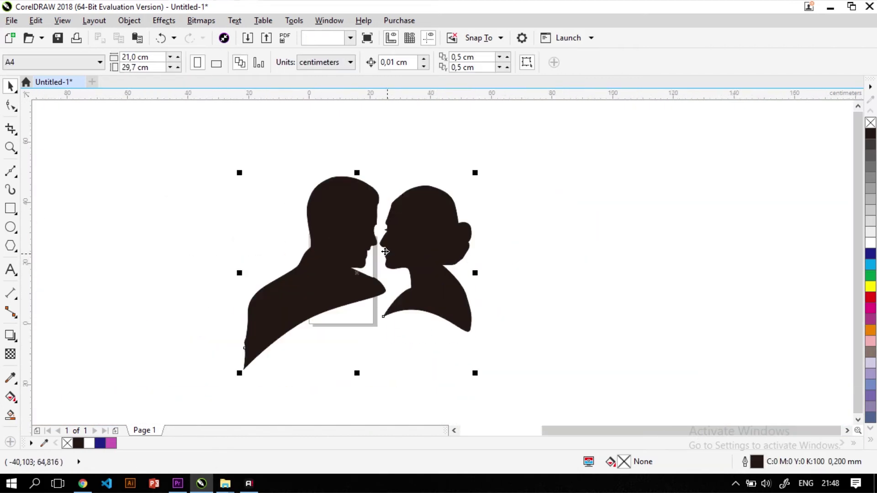
{"action": "scroll", "coordinate": [385, 251], "scroll_direction": "up", "scroll_amount": 2}
{"action": "scroll", "coordinate": [386, 251], "scroll_direction": "down", "scroll_amount": 2}
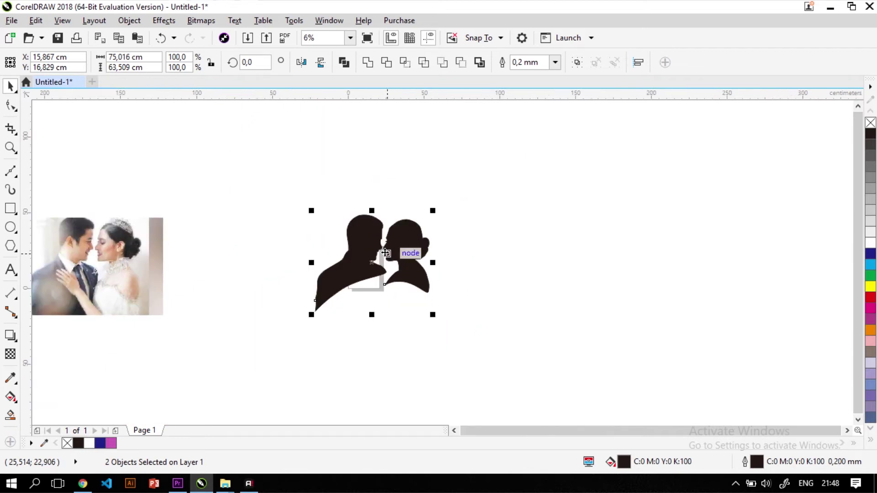
{"action": "left_click", "coordinate": [389, 309]}
Step: Switch to Chrome and bring the downloaded Unsplash orchid photo into the CorelDRAW document
{"action": "left_click", "coordinate": [83, 483]}
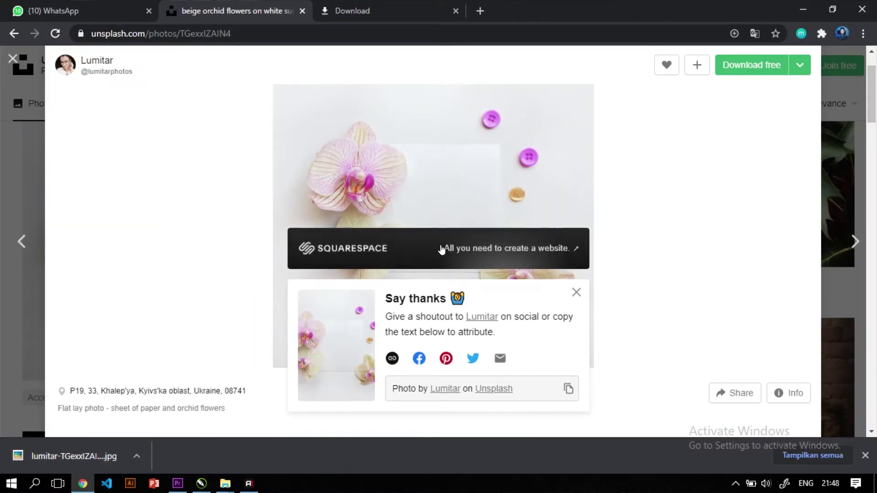
{"action": "left_click_drag", "start_coordinate": [99, 457], "coordinate": [558, 239]}
{"action": "left_click_drag", "start_coordinate": [553, 284], "coordinate": [358, 279]}
Step: Enlarge the orchid photo to about 298 by 298 cm and place it beside the silhouettes
{"action": "scroll", "coordinate": [405, 295], "scroll_direction": "down", "scroll_amount": 2}
{"action": "left_click_drag", "start_coordinate": [412, 287], "coordinate": [503, 361]}
{"action": "left_click_drag", "start_coordinate": [449, 324], "coordinate": [623, 332]}
{"action": "scroll", "coordinate": [672, 295], "scroll_direction": "up", "scroll_amount": 1}
{"action": "scroll", "coordinate": [367, 270], "scroll_direction": "down", "scroll_amount": 2}
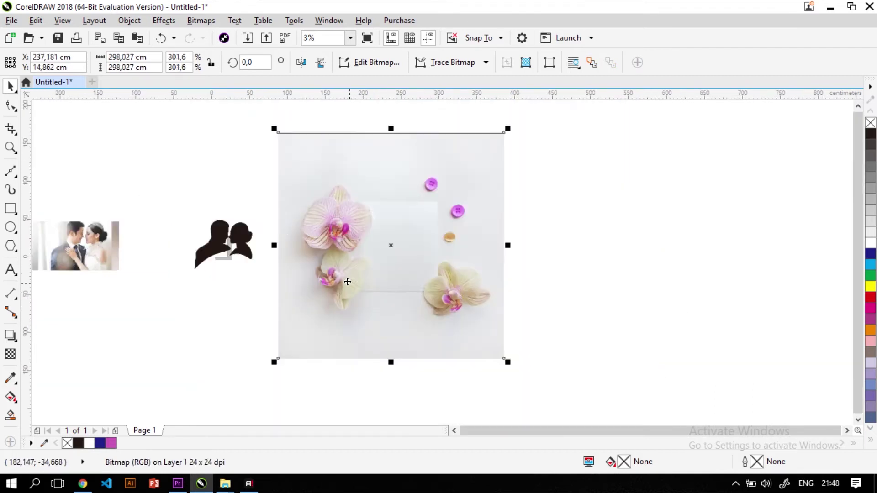
Step: Draw a rectangle about 274 by 191 cm over the orchids and buttons in the photo
{"action": "left_click", "coordinate": [10, 208]}
{"action": "left_click_drag", "start_coordinate": [292, 179], "coordinate": [501, 324]}
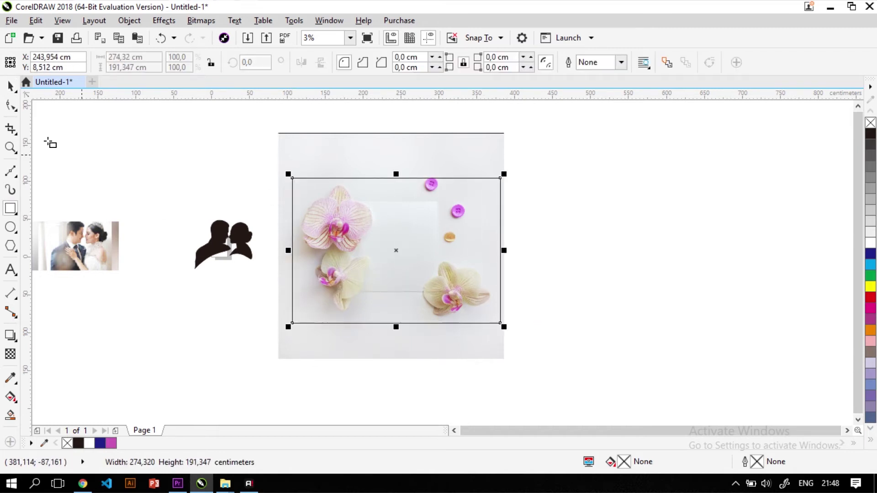
{"action": "left_click", "coordinate": [10, 86]}
Step: PowerClip the orchid photo inside the rectangle and remove the rectangle's outline
{"action": "right_click", "coordinate": [367, 144]}
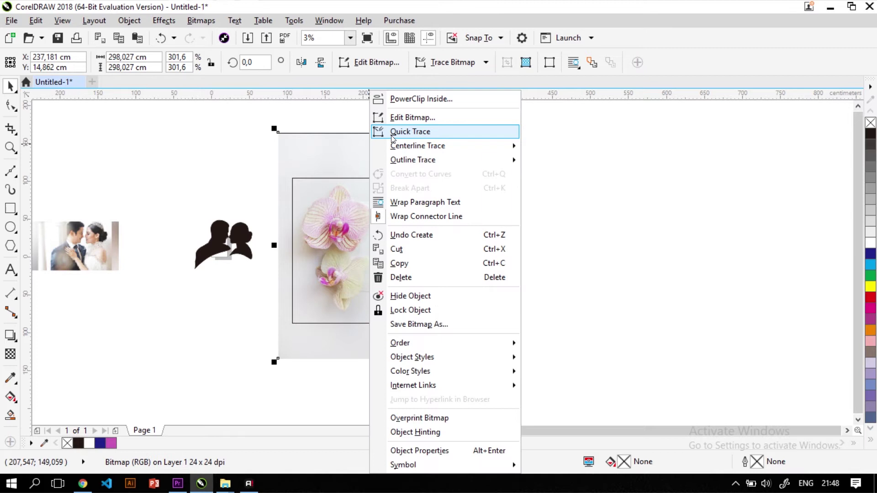
{"action": "left_click", "coordinate": [405, 100]}
{"action": "left_click", "coordinate": [410, 209]}
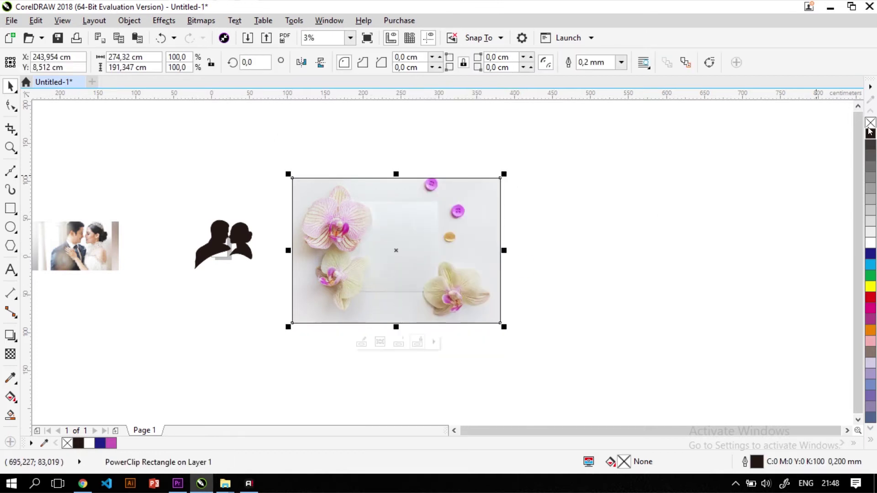
{"action": "left_click", "coordinate": [727, 248]}
Step: Select both silhouettes and move them onto the blank paper sheet in the orchid image
{"action": "scroll", "coordinate": [238, 238], "scroll_direction": "up", "scroll_amount": 1}
{"action": "left_click_drag", "start_coordinate": [130, 168], "coordinate": [308, 325]}
{"action": "left_click_drag", "start_coordinate": [256, 262], "coordinate": [595, 235]}
{"action": "scroll", "coordinate": [468, 226], "scroll_direction": "down", "scroll_amount": 1}
{"action": "scroll", "coordinate": [468, 226], "scroll_direction": "up", "scroll_amount": 2}
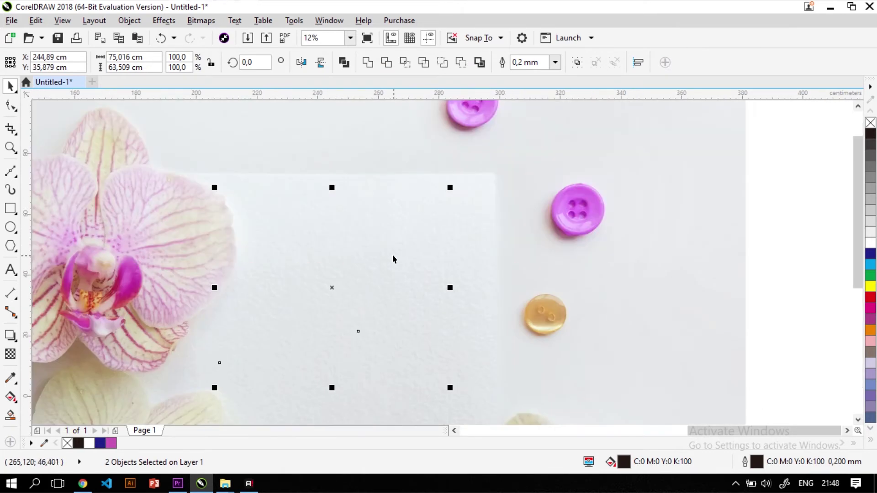
Step: Sample the deep magenta from the orchid's centre and fill both silhouettes with it
{"action": "scroll", "coordinate": [392, 254], "scroll_direction": "left", "scroll_amount": 3}
{"action": "scroll", "coordinate": [397, 250], "scroll_direction": "down", "scroll_amount": 1}
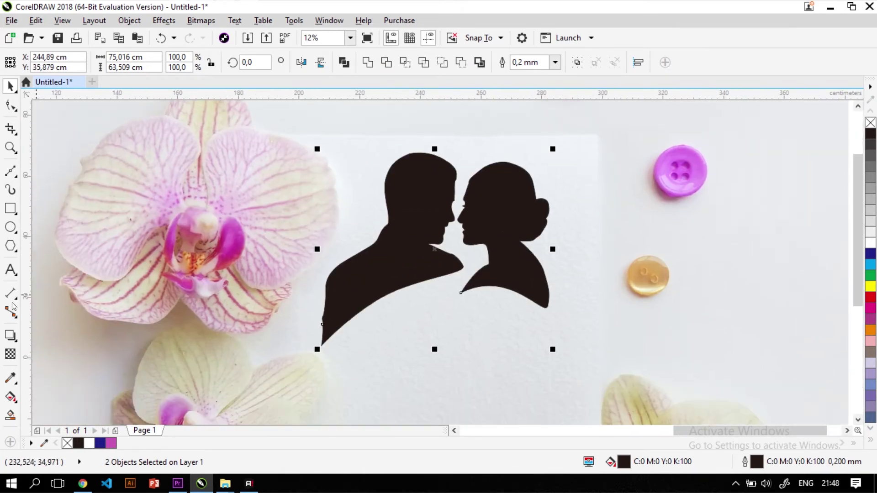
{"action": "left_click", "coordinate": [10, 378]}
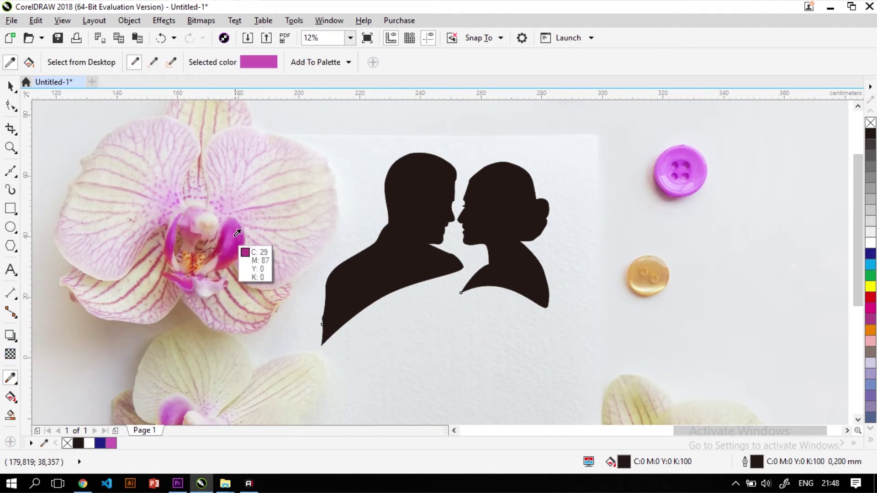
{"action": "left_click", "coordinate": [238, 246]}
{"action": "left_click", "coordinate": [411, 256]}
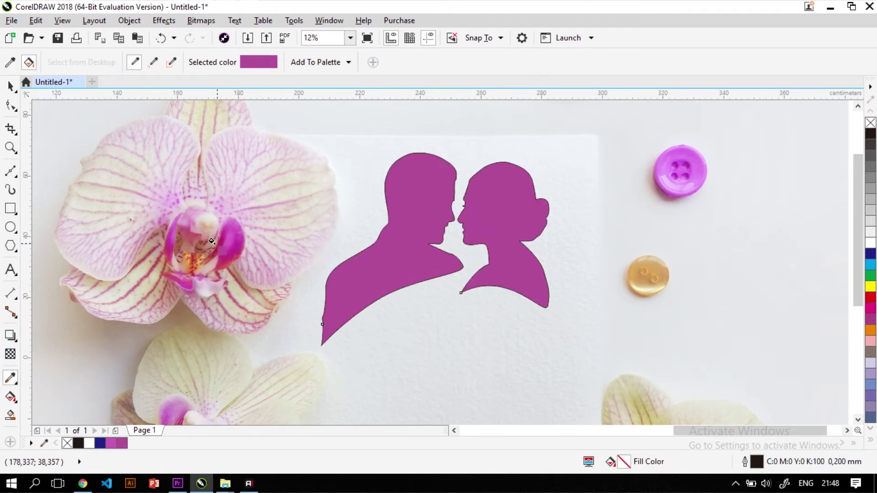
Step: Remove the outline from both silhouettes and deselect them
{"action": "left_click", "coordinate": [10, 86]}
{"action": "scroll", "coordinate": [55, 132], "scroll_direction": "down", "scroll_amount": 1}
{"action": "scroll", "coordinate": [186, 125], "scroll_direction": "up", "scroll_amount": 1}
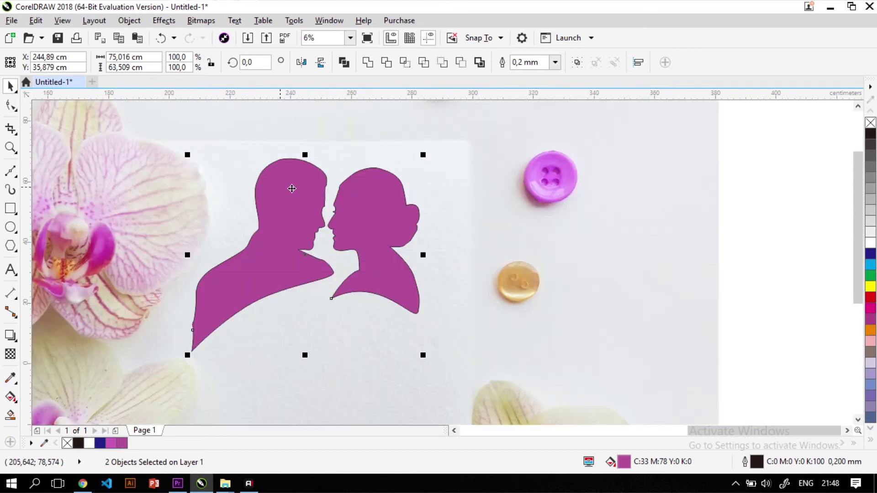
{"action": "right_click", "coordinate": [871, 123]}
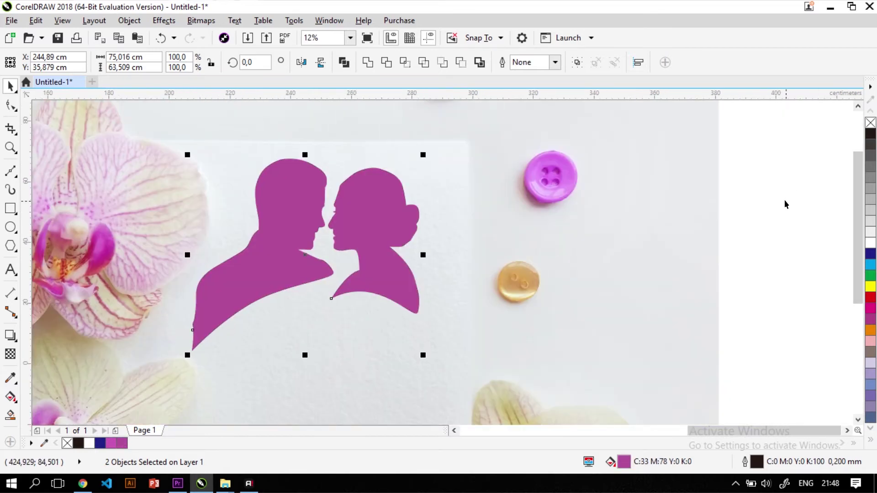
{"action": "left_click", "coordinate": [785, 201]}
Step: Add artistic text with the couple's first names joined by an ampersand below the silhouettes, enlarged to about 330 pt
{"action": "scroll", "coordinate": [491, 214], "scroll_direction": "down", "scroll_amount": 1}
{"action": "left_click", "coordinate": [10, 269]}
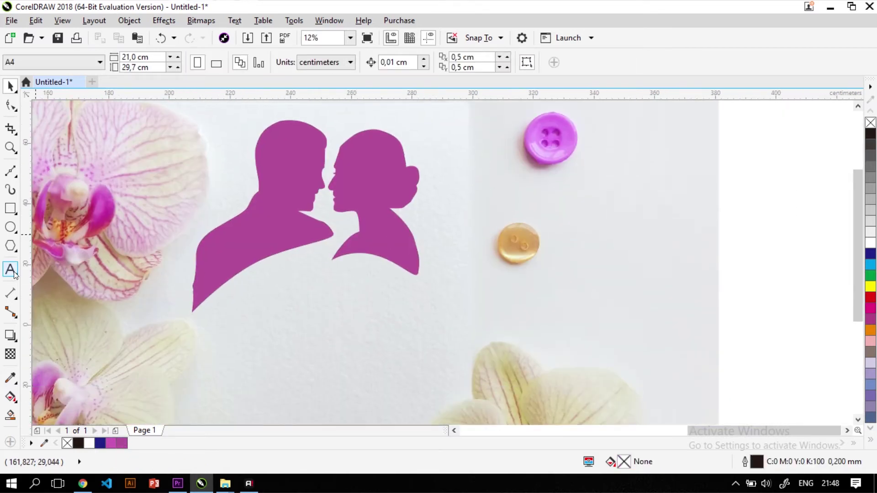
{"action": "left_click", "coordinate": [210, 331]}
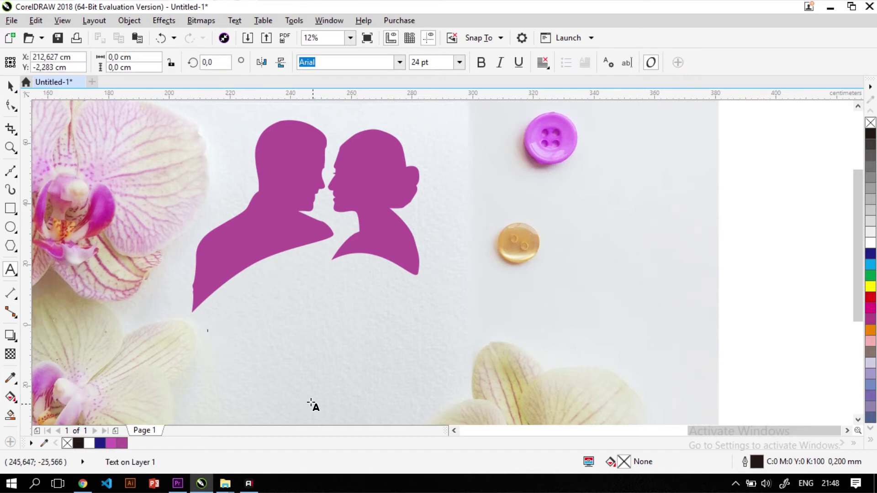
{"action": "type", "text": "me"}
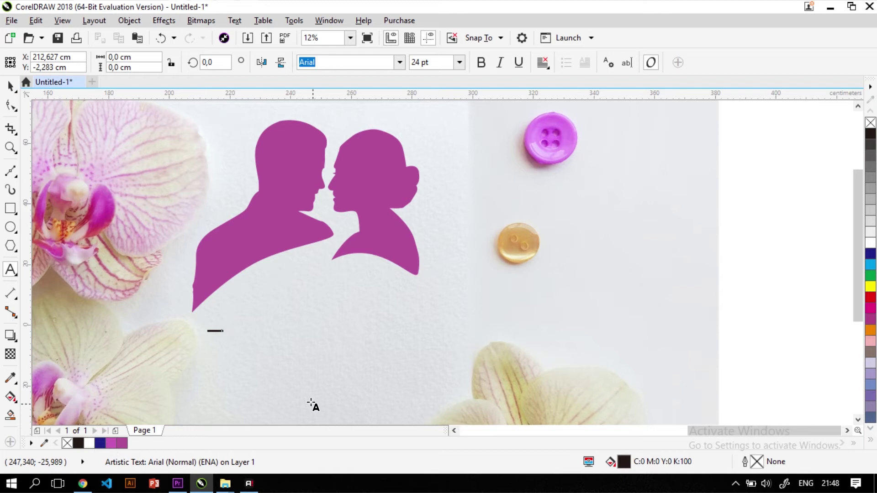
{"action": "left_click", "coordinate": [11, 87]}
{"action": "left_click_drag", "start_coordinate": [228, 335], "coordinate": [362, 392]}
{"action": "left_click_drag", "start_coordinate": [300, 336], "coordinate": [359, 337]}
{"action": "left_click_drag", "start_coordinate": [424, 357], "coordinate": [404, 351]}
Step: Correct the groom's name in the text by replacing the letter x with z
{"action": "double_click", "coordinate": [210, 332]}
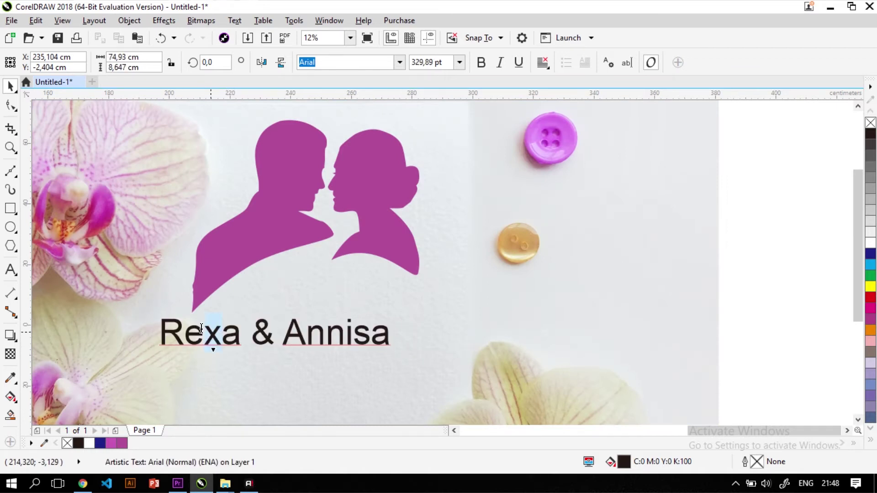
{"action": "left_click", "coordinate": [222, 337]}
{"action": "key", "text": "BackSpace"}
{"action": "type", "text": "z"}
Step: Set the names text in the Billabong font and centre it beneath the silhouettes
{"action": "key", "text": "ctrl+a"}
{"action": "left_click", "coordinate": [400, 62]}
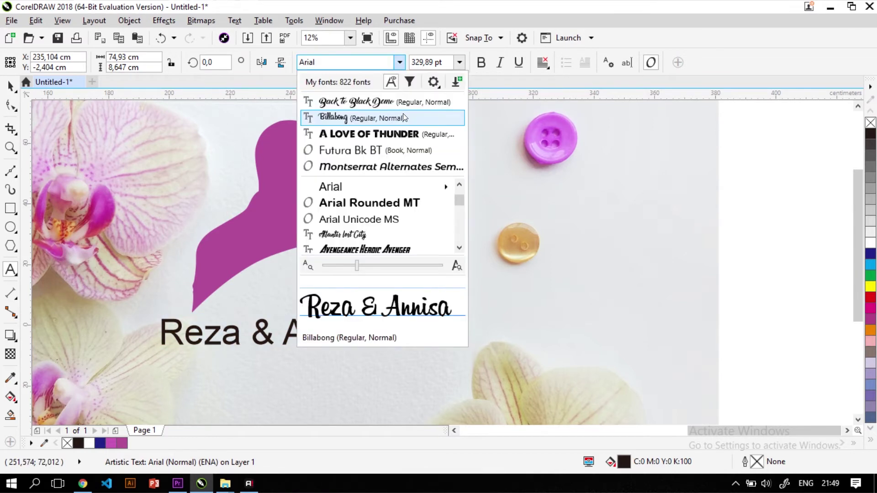
{"action": "left_click", "coordinate": [404, 117]}
{"action": "left_click", "coordinate": [10, 86]}
{"action": "left_click_drag", "start_coordinate": [267, 339], "coordinate": [334, 329]}
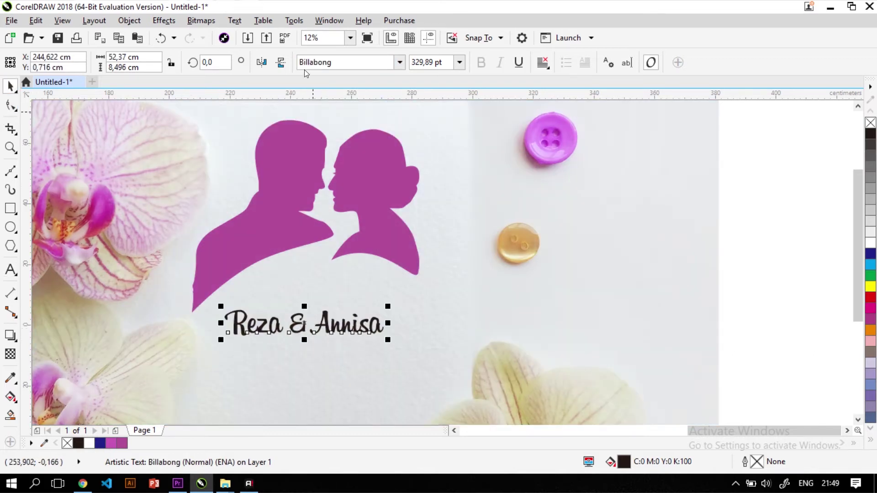
Step: Draw an arched open curve about 64 by 17 cm between the silhouettes and the names, following the shoulder line
{"action": "scroll", "coordinate": [280, 324], "scroll_direction": "up", "scroll_amount": 2}
{"action": "key", "text": "F5"}
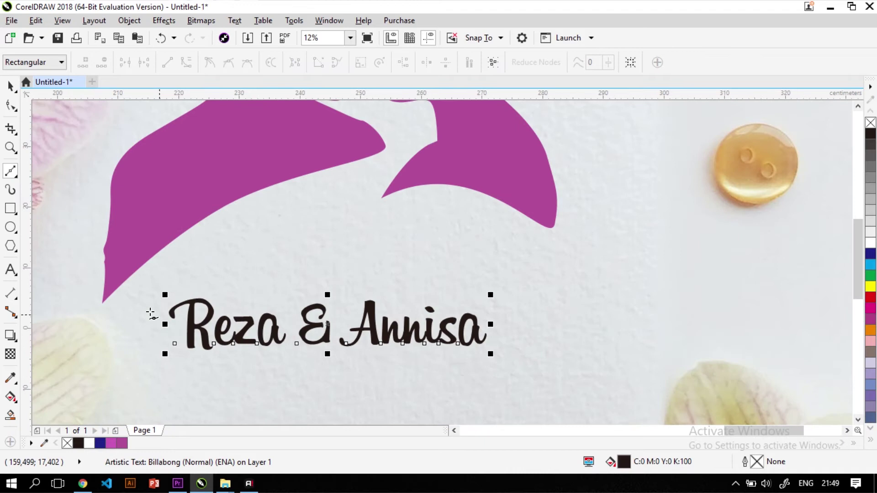
{"action": "left_click", "coordinate": [131, 325]}
{"action": "left_click_drag", "start_coordinate": [317, 224], "coordinate": [414, 216]}
{"action": "left_click_drag", "start_coordinate": [519, 251], "coordinate": [549, 271]}
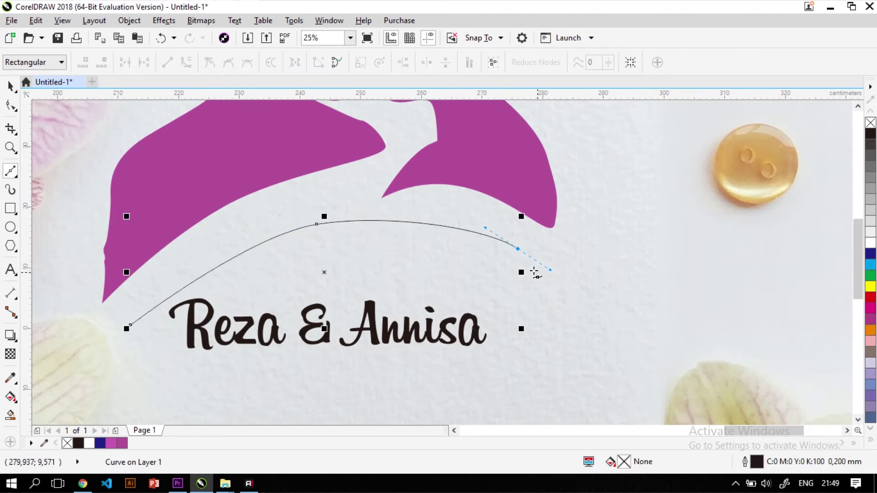
{"action": "left_click", "coordinate": [11, 86]}
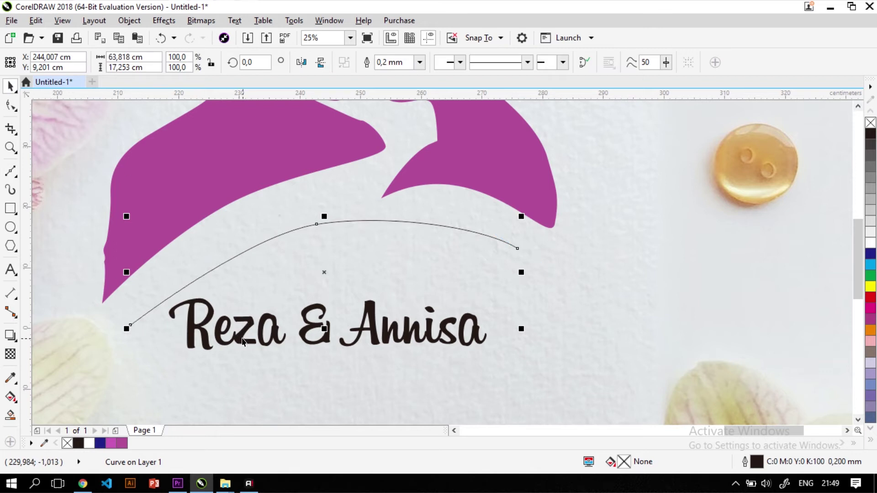
Step: Fit the names text to the arched curve, starting near the curve's lower end
{"action": "left_click", "coordinate": [241, 338]}
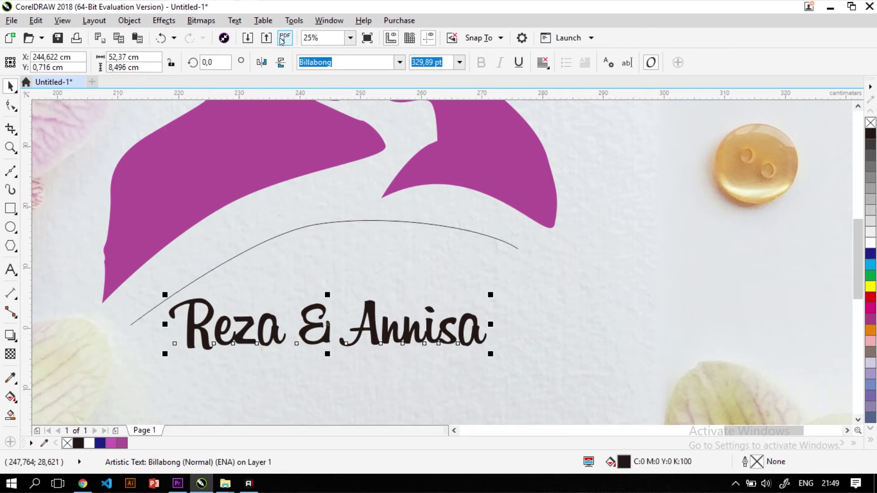
{"action": "left_click", "coordinate": [234, 20]}
{"action": "left_click", "coordinate": [306, 226]}
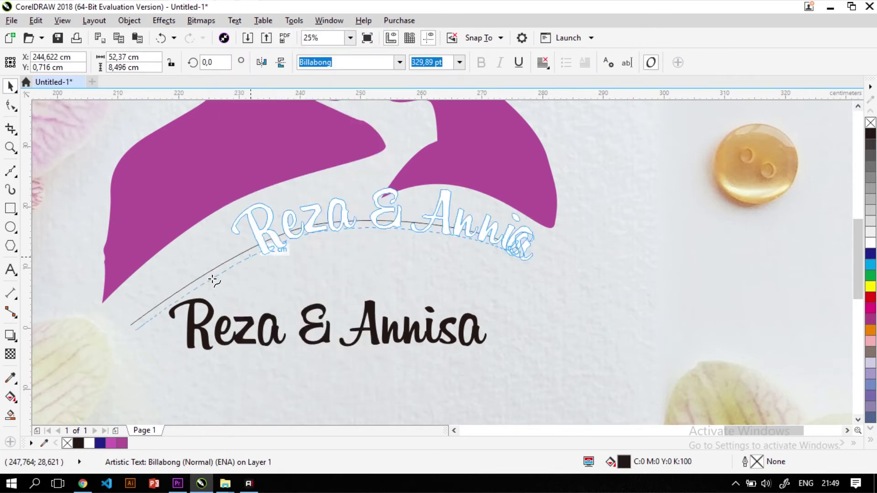
{"action": "left_click", "coordinate": [169, 302]}
{"action": "left_click", "coordinate": [168, 301]}
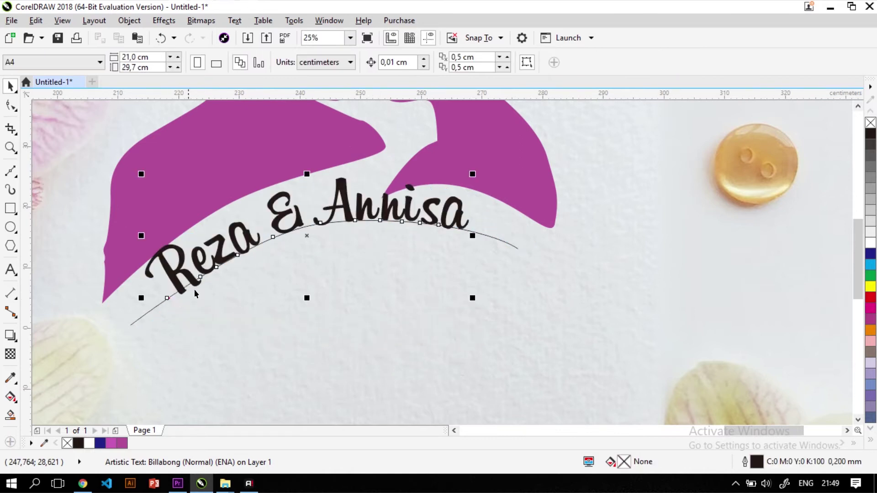
{"action": "left_click", "coordinate": [10, 378]}
{"action": "left_click", "coordinate": [186, 181]}
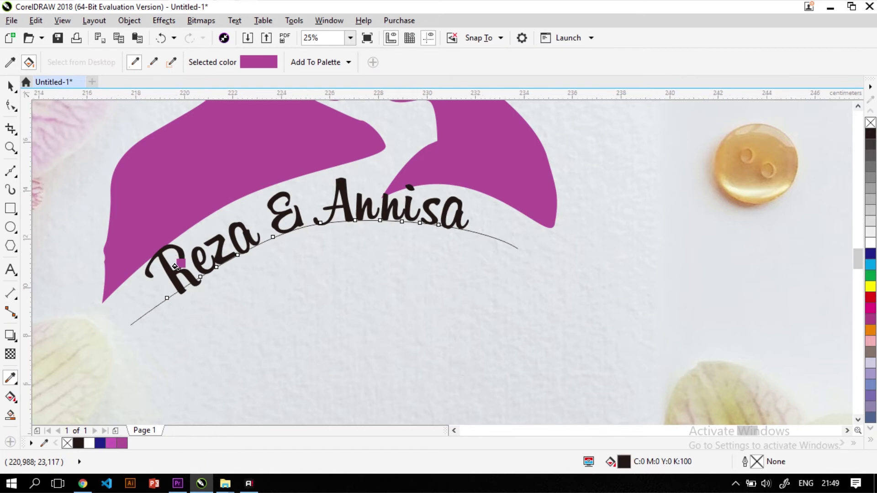
{"action": "scroll", "coordinate": [176, 270], "scroll_direction": "up", "scroll_amount": 3}
{"action": "scroll", "coordinate": [179, 275], "scroll_direction": "up", "scroll_amount": 1}
{"action": "scroll", "coordinate": [197, 277], "scroll_direction": "down", "scroll_amount": 2}
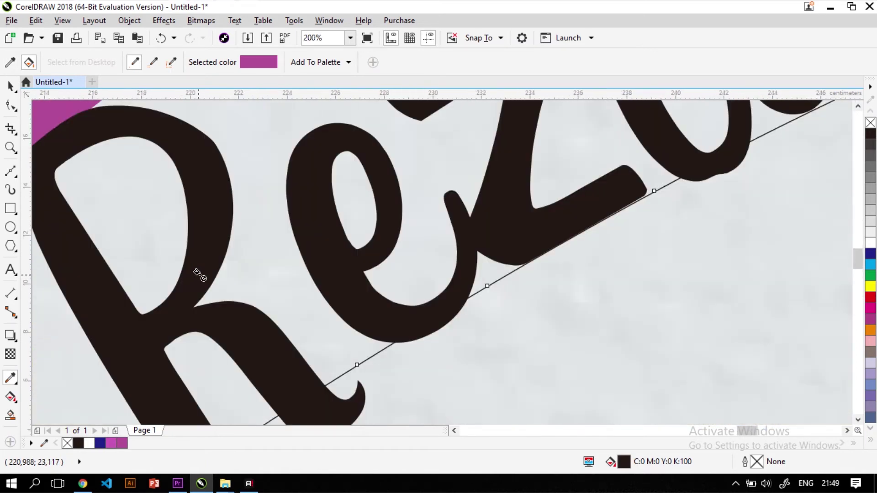
Step: Delete all nodes of the arched curve while keeping the bent names text, and shift the text slightly down from the silhouettes
{"action": "left_click", "coordinate": [11, 106]}
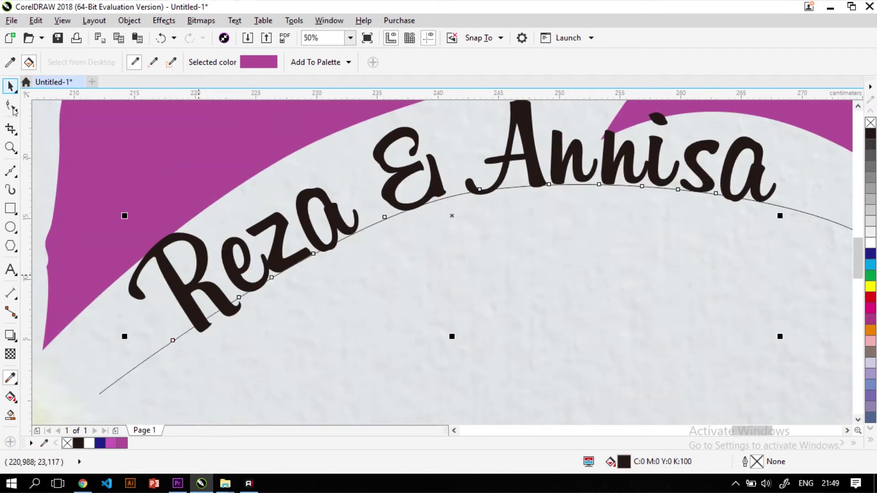
{"action": "left_click", "coordinate": [152, 355]}
{"action": "left_click", "coordinate": [150, 358]}
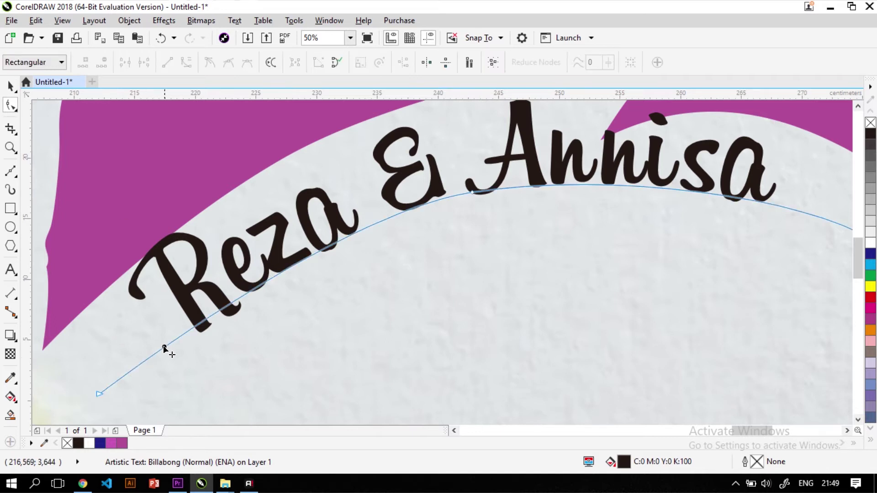
{"action": "left_click_drag", "start_coordinate": [486, 285], "coordinate": [419, 203]}
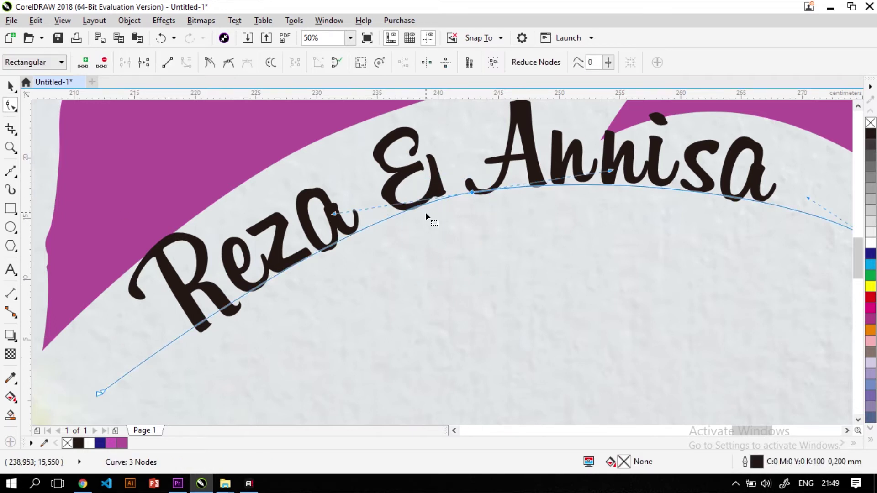
{"action": "key", "text": "Delete"}
{"action": "scroll", "coordinate": [357, 215], "scroll_direction": "down", "scroll_amount": 1}
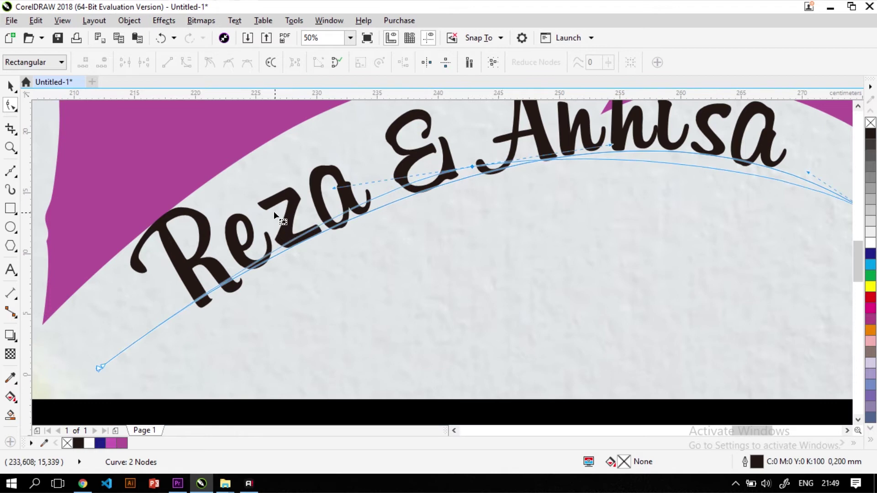
{"action": "key", "text": "ctrl+z"}
{"action": "scroll", "coordinate": [256, 240], "scroll_direction": "down", "scroll_amount": 1}
{"action": "left_click_drag", "start_coordinate": [677, 328], "coordinate": [119, 184]}
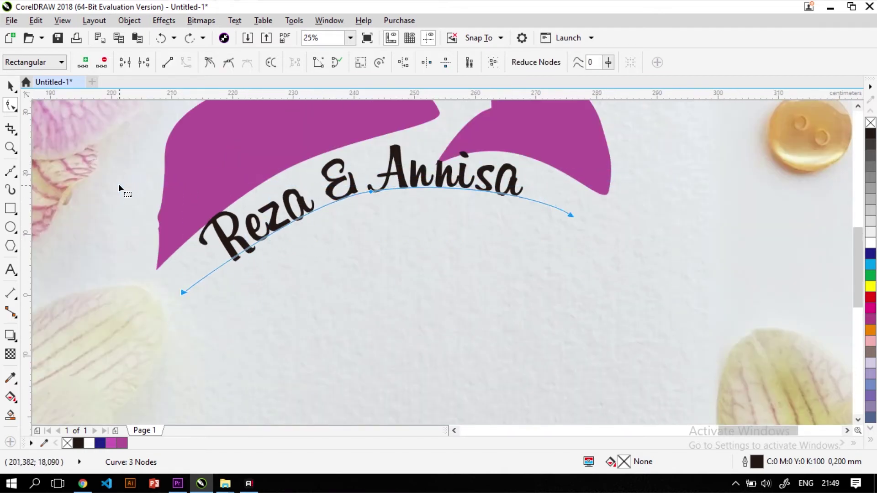
{"action": "key", "text": "Delete"}
{"action": "key", "text": "space"}
{"action": "left_click_drag", "start_coordinate": [401, 174], "coordinate": [401, 189]}
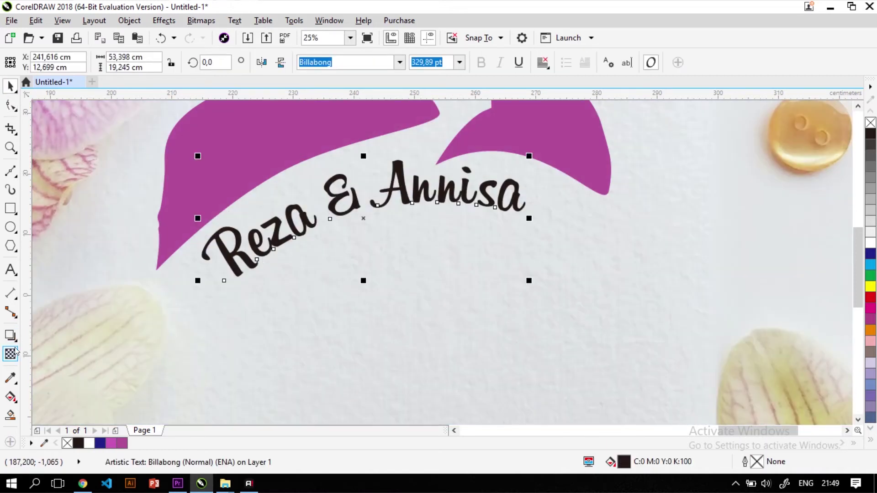
Step: Sample the silhouettes' magenta and apply it as the fill of the names text
{"action": "left_click", "coordinate": [10, 378]}
{"action": "left_click", "coordinate": [265, 145]}
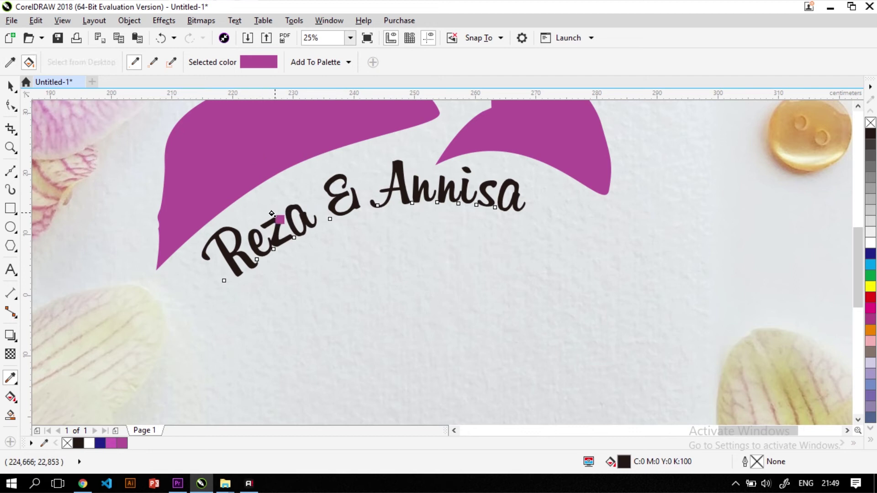
{"action": "scroll", "coordinate": [276, 223], "scroll_direction": "up", "scroll_amount": 3}
{"action": "left_click", "coordinate": [269, 223]}
{"action": "scroll", "coordinate": [269, 223], "scroll_direction": "up", "scroll_amount": 2}
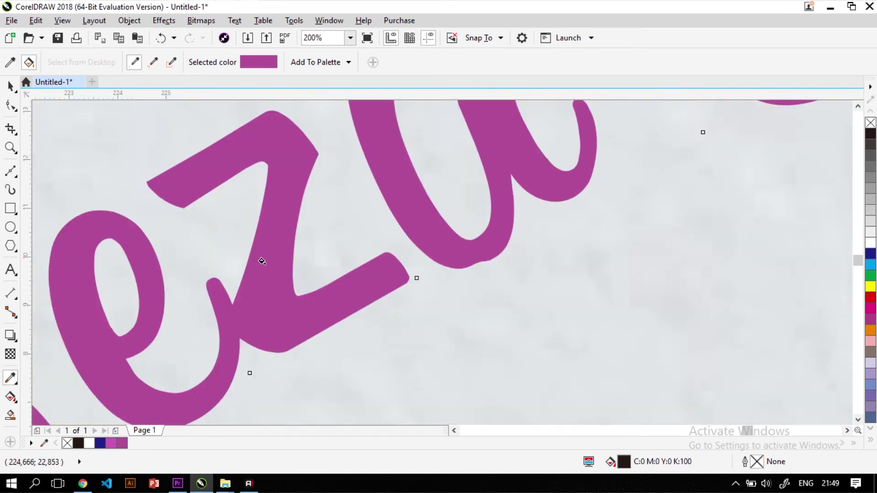
{"action": "scroll", "coordinate": [269, 223], "scroll_direction": "down", "scroll_amount": 4}
{"action": "left_click", "coordinate": [10, 86]}
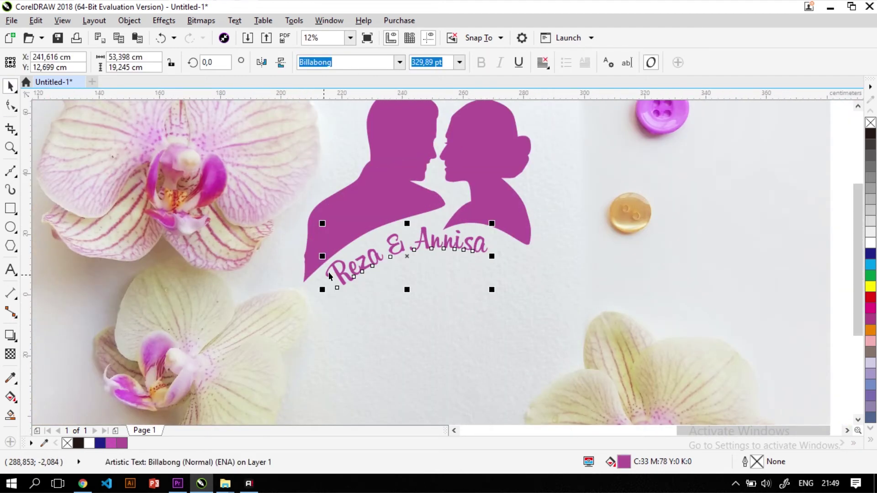
Step: Select both silhouettes together with the names text and move them down to the middle of the paper sheet
{"action": "scroll", "coordinate": [346, 274], "scroll_direction": "down", "scroll_amount": 1}
{"action": "left_click", "coordinate": [639, 364]}
{"action": "scroll", "coordinate": [386, 256], "scroll_direction": "down", "scroll_amount": 2}
{"action": "left_click_drag", "start_coordinate": [265, 172], "coordinate": [234, 150]}
{"action": "left_click_drag", "start_coordinate": [576, 288], "coordinate": [334, 212]}
{"action": "scroll", "coordinate": [405, 249], "scroll_direction": "up", "scroll_amount": 2}
{"action": "left_click_drag", "start_coordinate": [402, 244], "coordinate": [415, 309]}
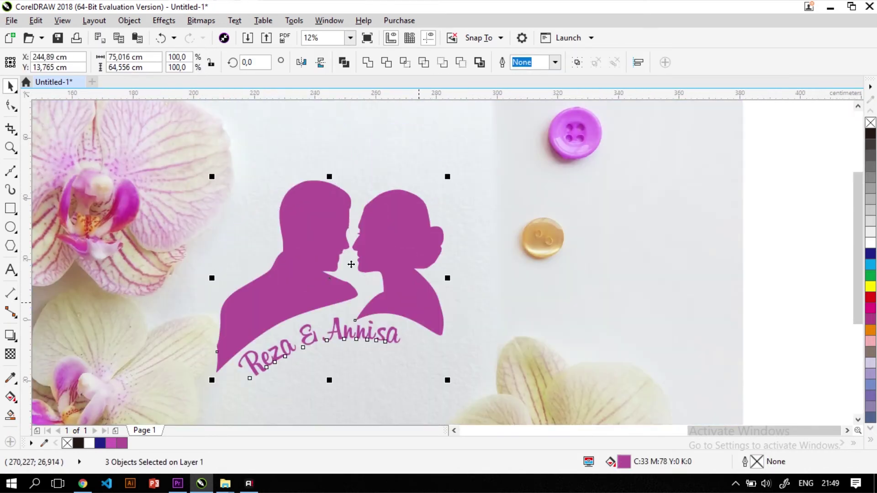
Step: Select the whole composition, fit it in view and check the finished design in full-screen preview
{"action": "scroll", "coordinate": [306, 237], "scroll_direction": "down", "scroll_amount": 2}
{"action": "scroll", "coordinate": [305, 237], "scroll_direction": "up", "scroll_amount": 1}
{"action": "left_click", "coordinate": [418, 302]}
{"action": "scroll", "coordinate": [418, 303], "scroll_direction": "down", "scroll_amount": 2}
{"action": "left_click", "coordinate": [577, 380]}
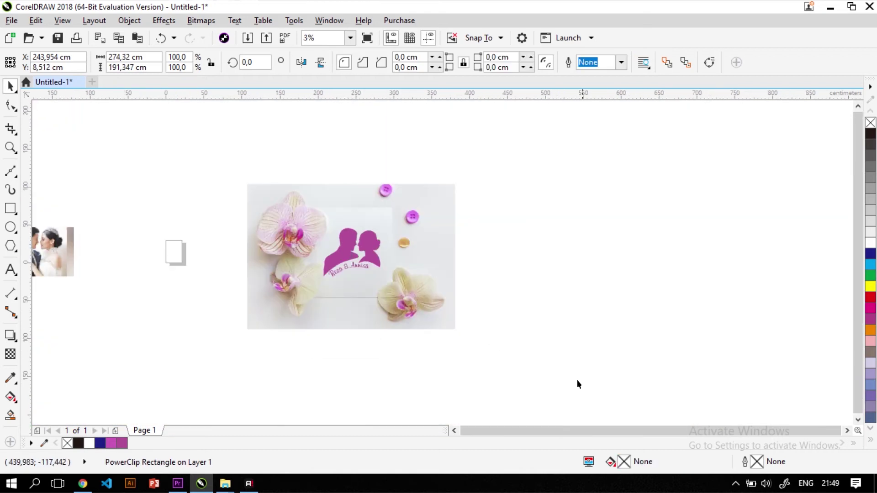
{"action": "key", "text": "Tab"}
{"action": "key", "text": "shift+F2"}
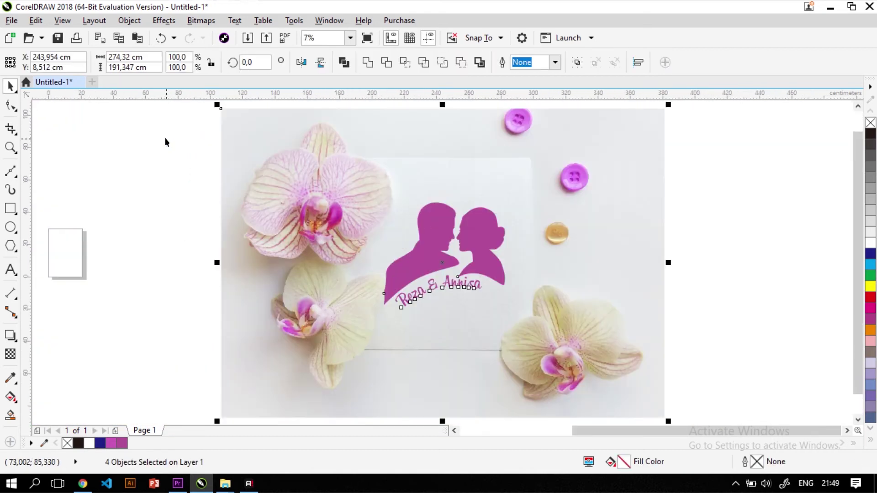
{"action": "key", "text": "F9"}
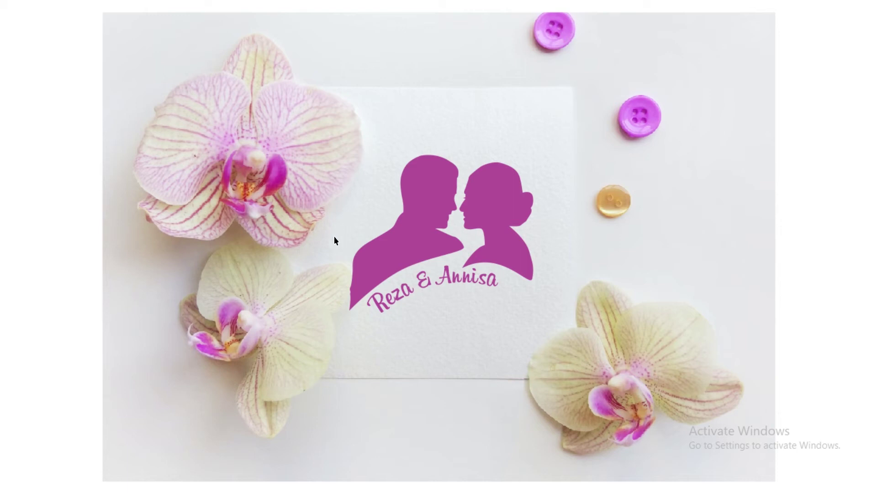
{"action": "key", "text": "Escape"}
{"action": "key", "text": "F4"}
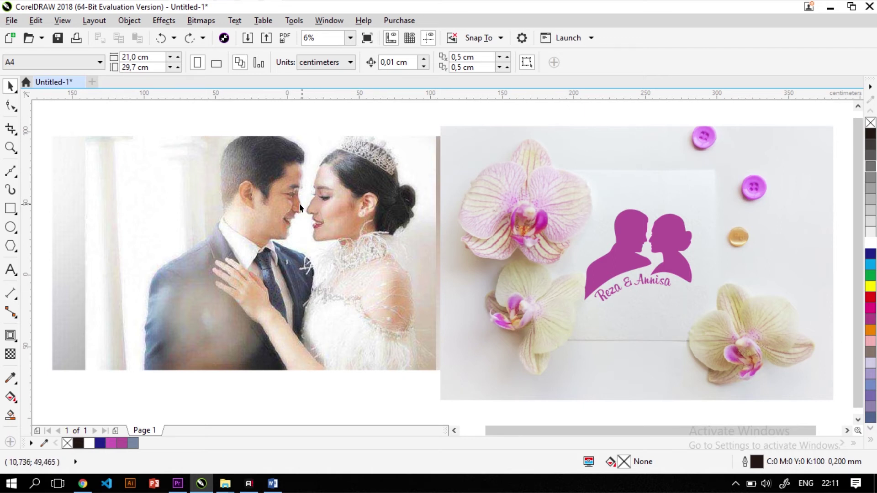
{"action": "scroll", "coordinate": [301, 204], "scroll_direction": "up", "scroll_amount": 5}
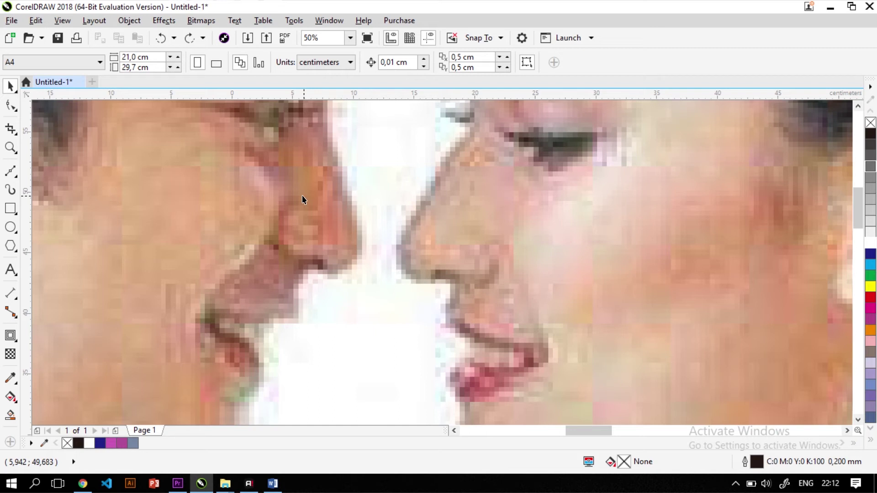
{"action": "scroll", "coordinate": [339, 207], "scroll_direction": "up", "scroll_amount": 3}
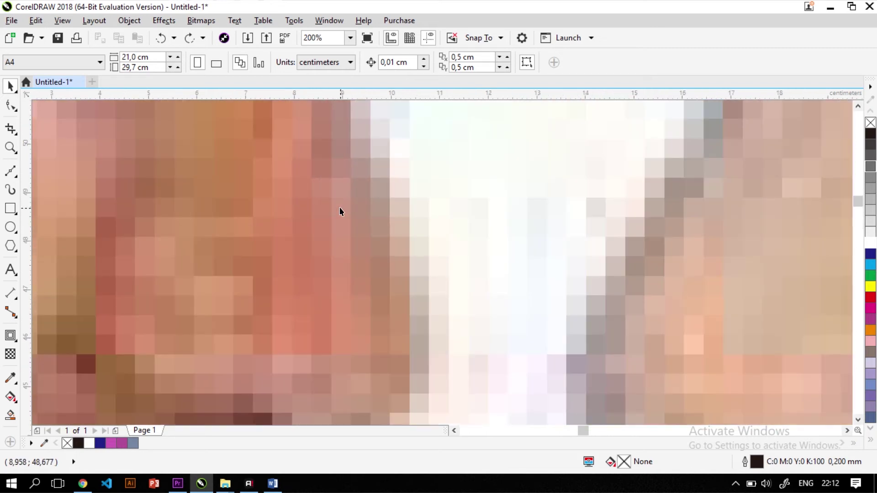
Step: Examine the pixels of the couple photo around the two noses at high magnification and compare them with the whole photo
{"action": "scroll", "coordinate": [348, 210], "scroll_direction": "up", "scroll_amount": 1}
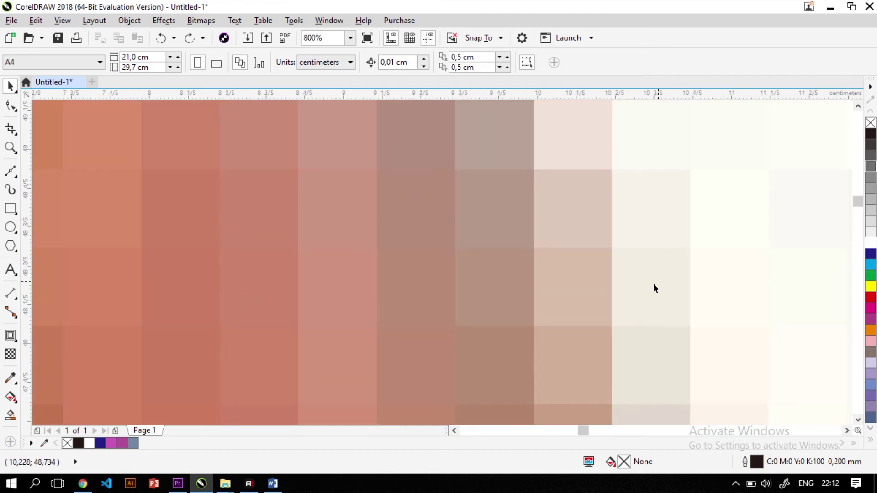
{"action": "scroll", "coordinate": [368, 279], "scroll_direction": "down", "scroll_amount": 2}
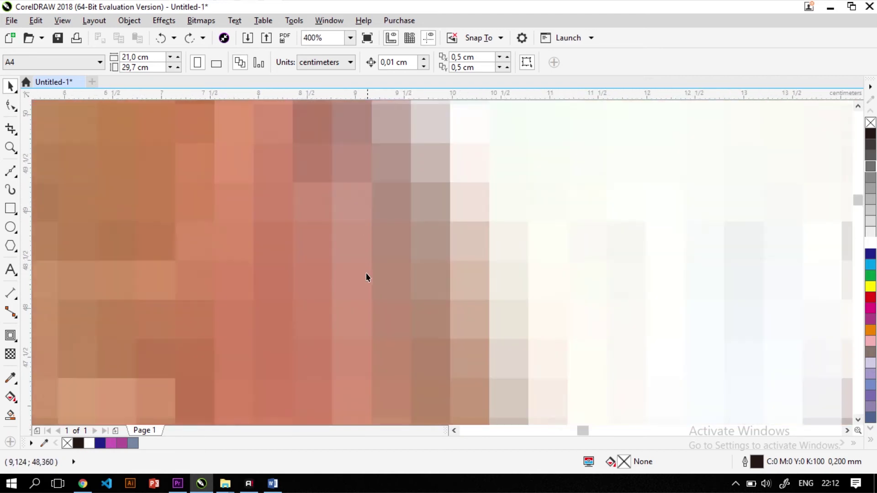
{"action": "scroll", "coordinate": [358, 265], "scroll_direction": "up", "scroll_amount": 1}
{"action": "scroll", "coordinate": [444, 251], "scroll_direction": "up", "scroll_amount": 1}
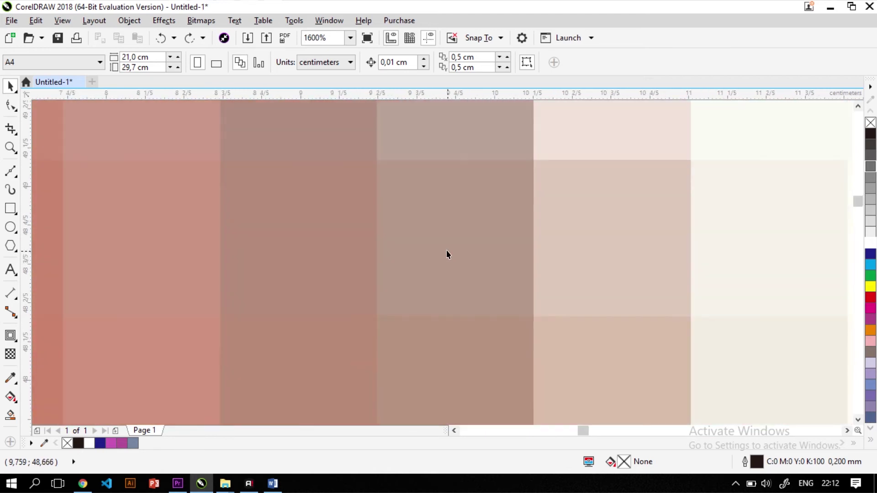
{"action": "scroll", "coordinate": [475, 247], "scroll_direction": "down", "scroll_amount": 1}
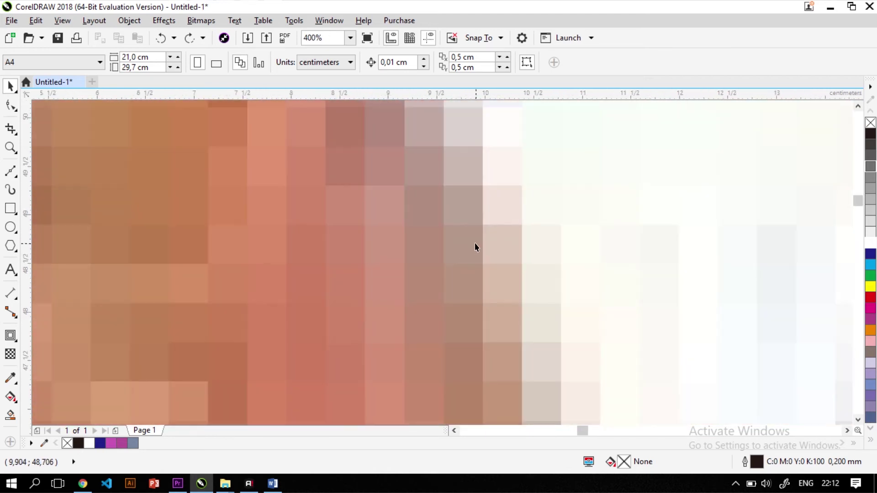
{"action": "scroll", "coordinate": [475, 243], "scroll_direction": "down", "scroll_amount": 3}
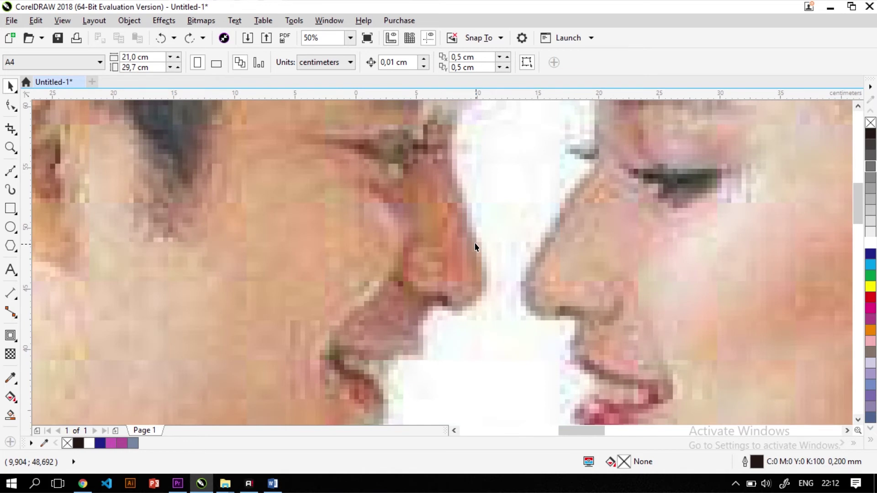
{"action": "scroll", "coordinate": [475, 243], "scroll_direction": "down", "scroll_amount": 2}
{"action": "scroll", "coordinate": [418, 248], "scroll_direction": "down", "scroll_amount": 2}
{"action": "scroll", "coordinate": [407, 278], "scroll_direction": "up", "scroll_amount": 1}
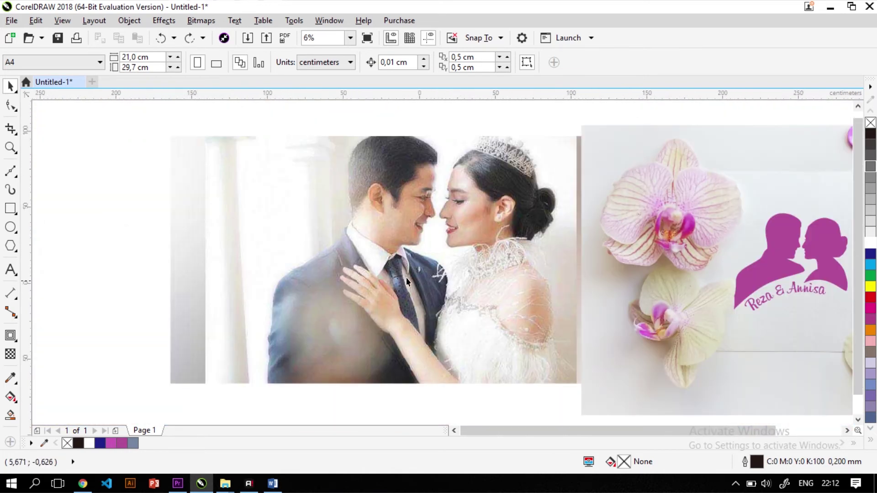
{"action": "left_click_drag", "start_coordinate": [406, 278], "coordinate": [396, 277]}
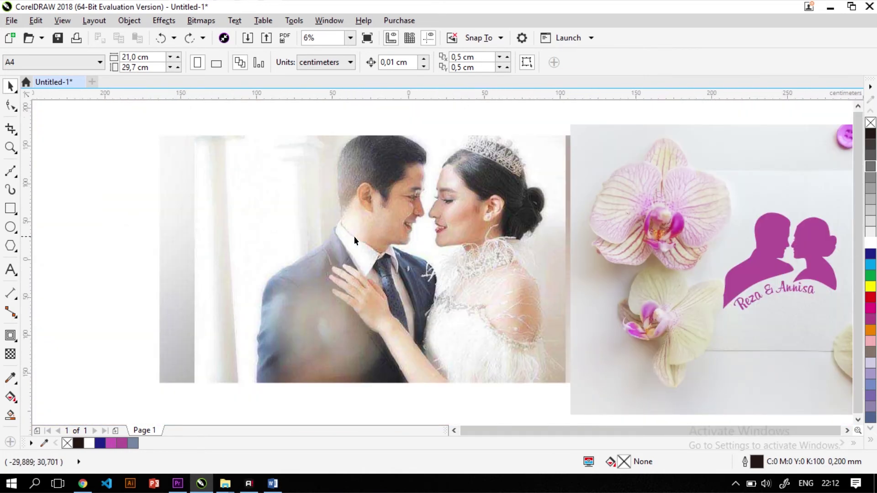
Step: Examine how sharp the vector edges of the magenta silhouettes' facing profiles are at very high magnification
{"action": "left_click_drag", "start_coordinate": [755, 236], "coordinate": [436, 227]}
{"action": "scroll", "coordinate": [461, 248], "scroll_direction": "up", "scroll_amount": 1}
{"action": "scroll", "coordinate": [525, 258], "scroll_direction": "up", "scroll_amount": 2}
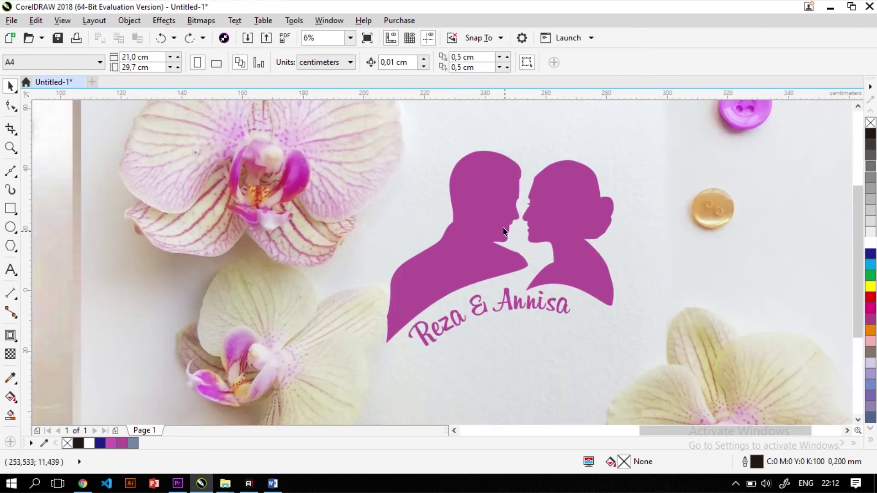
{"action": "scroll", "coordinate": [530, 222], "scroll_direction": "up", "scroll_amount": 3}
{"action": "scroll", "coordinate": [530, 222], "scroll_direction": "up", "scroll_amount": 12}
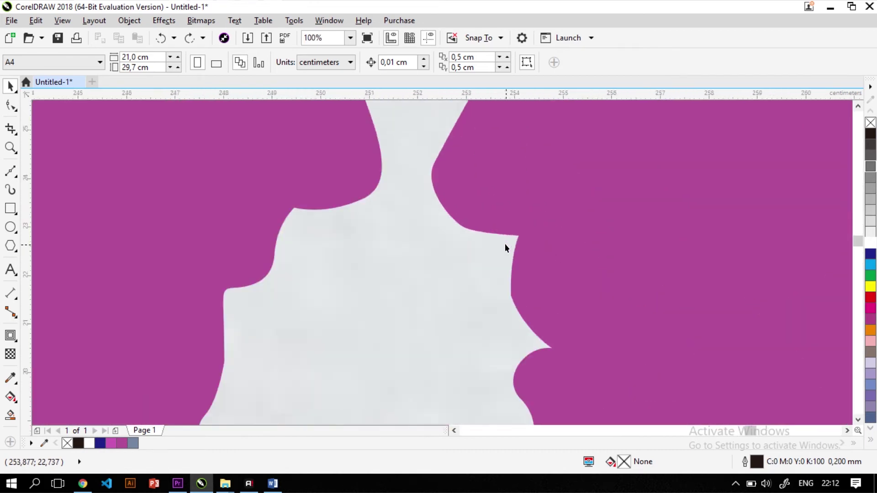
{"action": "scroll", "coordinate": [525, 252], "scroll_direction": "up", "scroll_amount": 4}
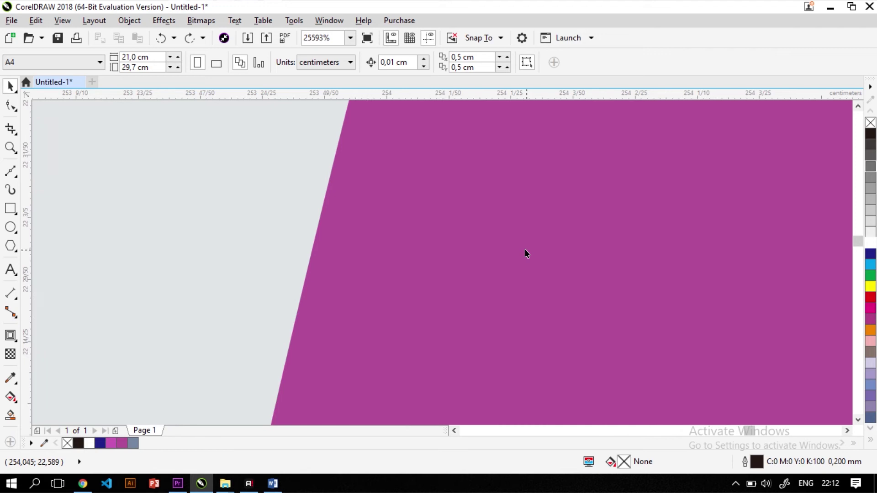
{"action": "scroll", "coordinate": [441, 243], "scroll_direction": "down", "scroll_amount": 5}
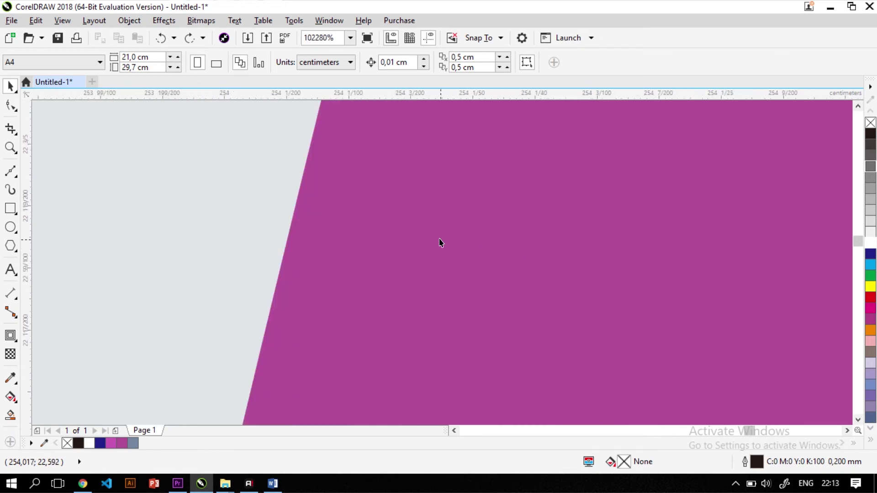
{"action": "scroll", "coordinate": [440, 242], "scroll_direction": "down", "scroll_amount": 6}
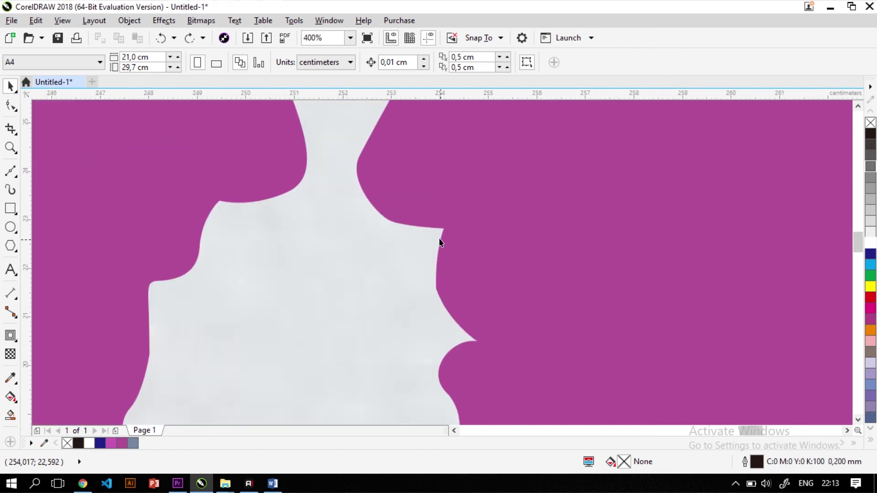
{"action": "scroll", "coordinate": [439, 238], "scroll_direction": "down", "scroll_amount": 2}
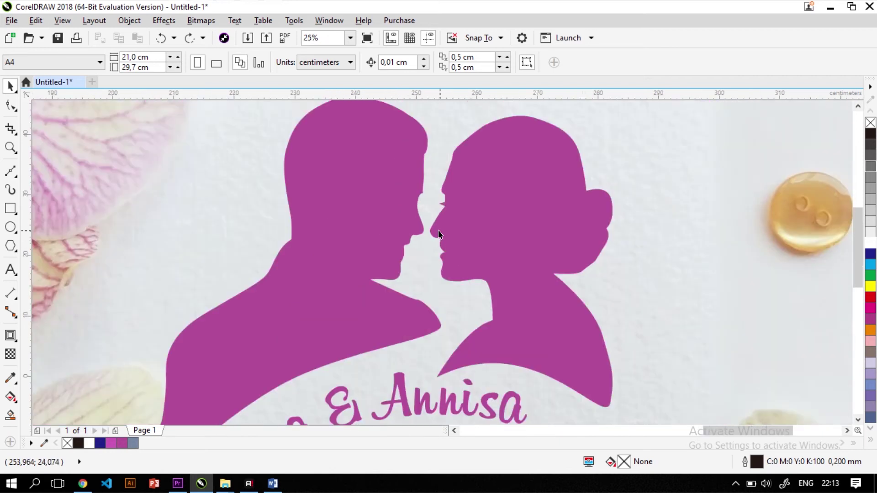
{"action": "scroll", "coordinate": [438, 231], "scroll_direction": "down", "scroll_amount": 1}
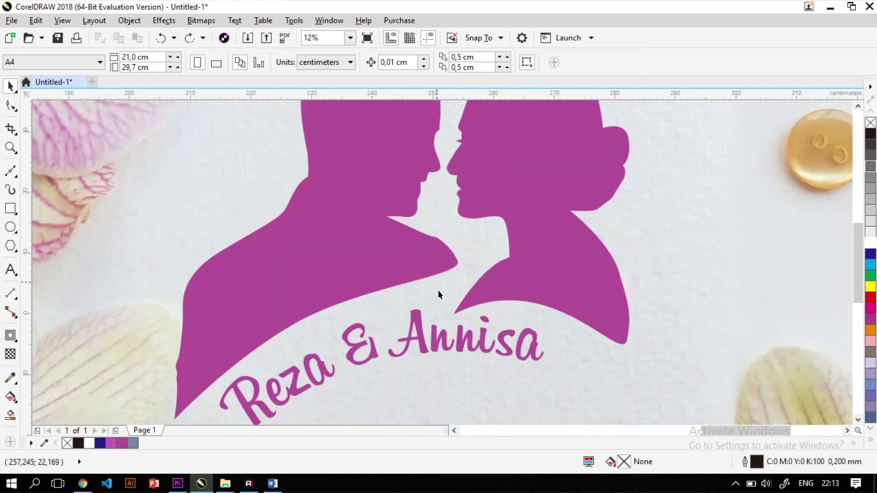
{"action": "scroll", "coordinate": [437, 295], "scroll_direction": "up", "scroll_amount": 3}
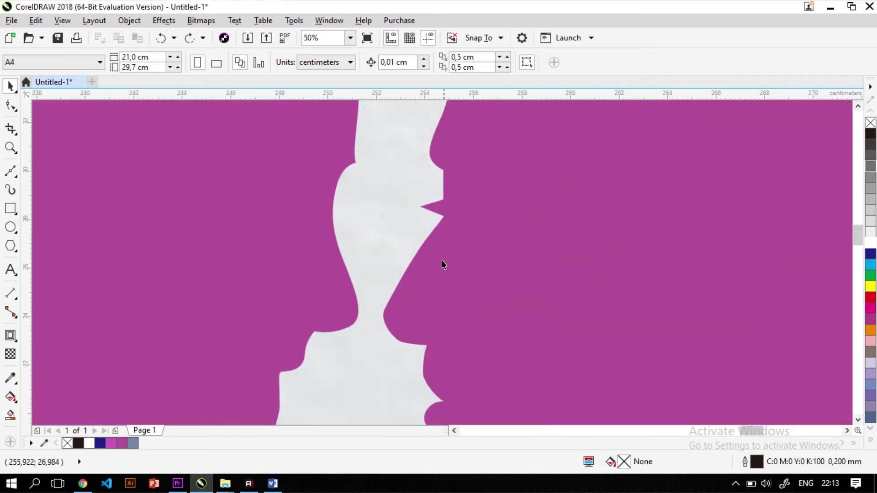
{"action": "scroll", "coordinate": [397, 326], "scroll_direction": "up", "scroll_amount": 2}
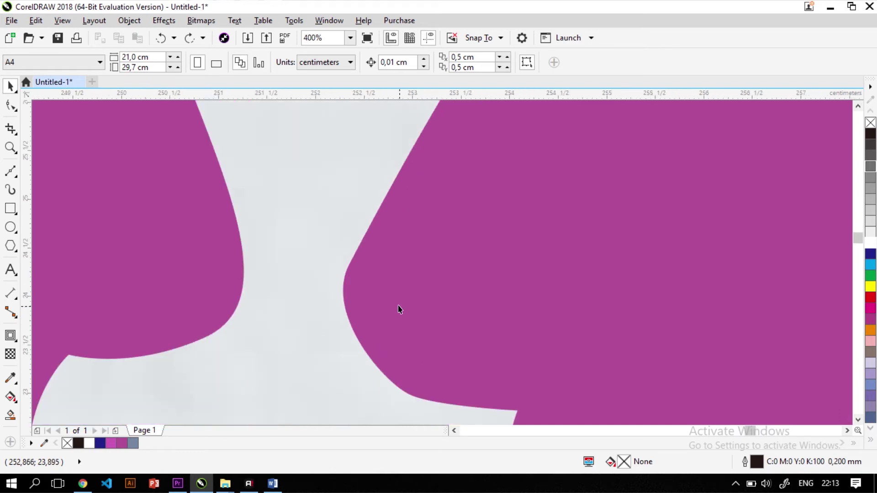
{"action": "scroll", "coordinate": [398, 309], "scroll_direction": "down", "scroll_amount": 6}
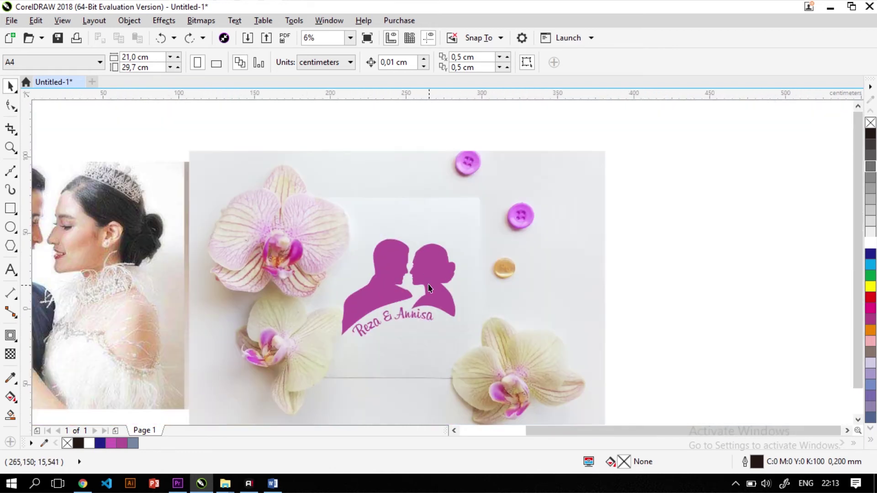
Step: Inspect the silhouettes and curved names up close and as a whole beside the original couple photo
{"action": "scroll", "coordinate": [430, 287], "scroll_direction": "up", "scroll_amount": 1}
{"action": "scroll", "coordinate": [372, 323], "scroll_direction": "down", "scroll_amount": 1}
{"action": "scroll", "coordinate": [444, 277], "scroll_direction": "up", "scroll_amount": 2}
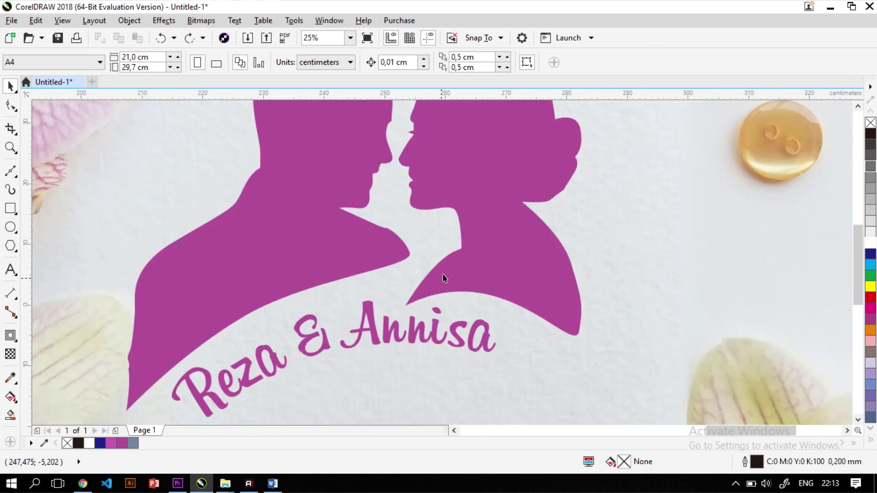
{"action": "scroll", "coordinate": [443, 278], "scroll_direction": "down", "scroll_amount": 1}
{"action": "scroll", "coordinate": [423, 284], "scroll_direction": "up", "scroll_amount": 1}
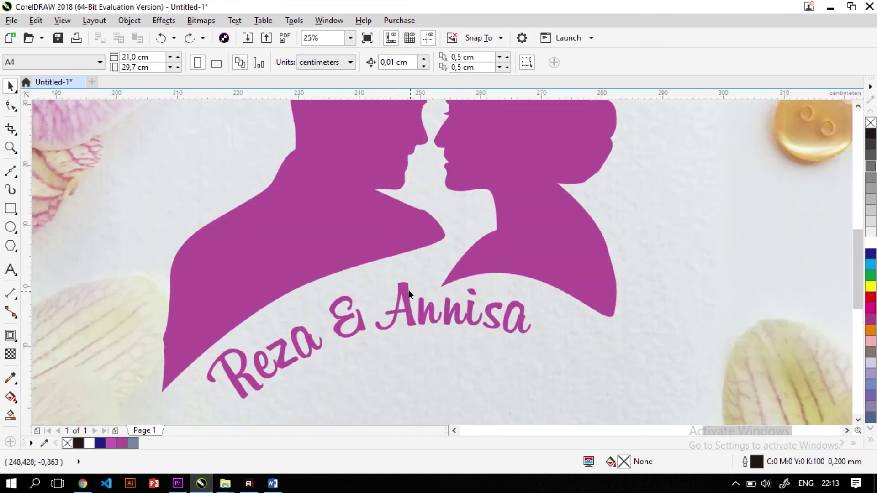
{"action": "scroll", "coordinate": [482, 331], "scroll_direction": "down", "scroll_amount": 2}
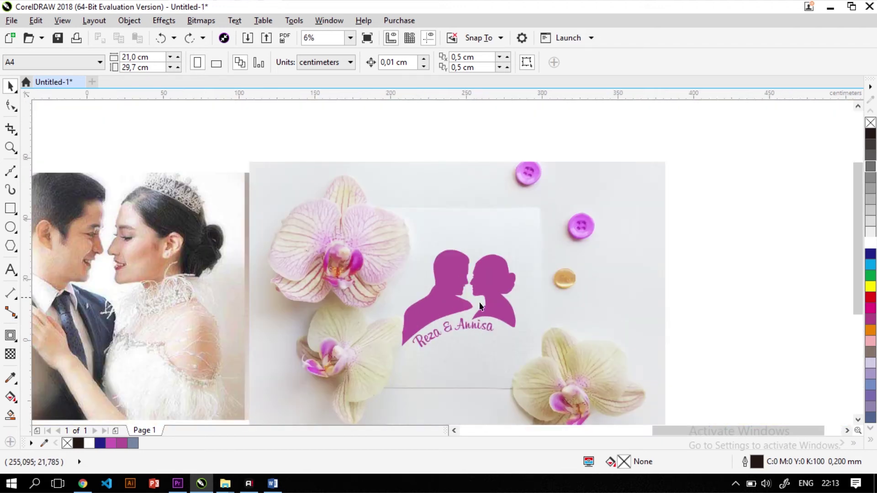
{"action": "scroll", "coordinate": [484, 305], "scroll_direction": "up", "scroll_amount": 1}
{"action": "scroll", "coordinate": [629, 268], "scroll_direction": "down", "scroll_amount": 1}
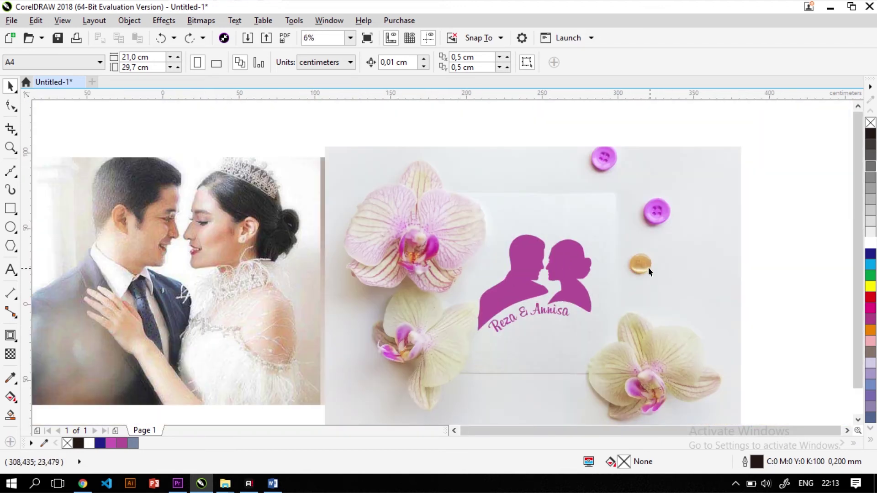
{"action": "scroll", "coordinate": [648, 267], "scroll_direction": "down", "scroll_amount": 1}
{"action": "scroll", "coordinate": [582, 289], "scroll_direction": "up", "scroll_amount": 1}
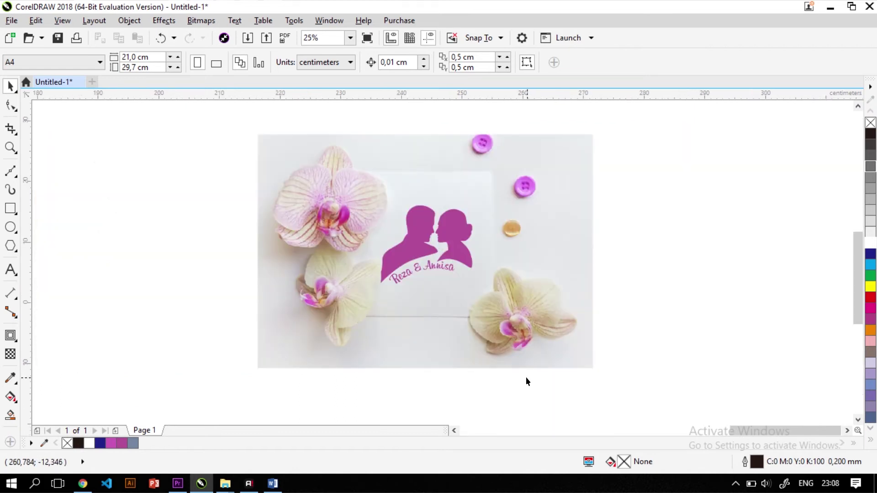
Step: Select the whole orchid composition and export only the selection to the Music folder as a PNG named Siluet 1
{"action": "scroll", "coordinate": [432, 240], "scroll_direction": "up", "scroll_amount": 4}
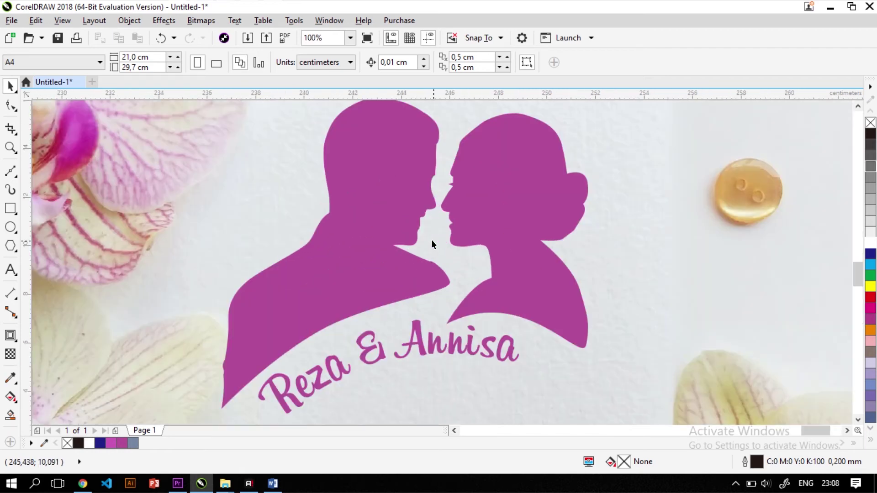
{"action": "scroll", "coordinate": [432, 240], "scroll_direction": "down", "scroll_amount": 6}
{"action": "left_click_drag", "start_coordinate": [294, 152], "coordinate": [537, 326]}
{"action": "scroll", "coordinate": [491, 277], "scroll_direction": "up", "scroll_amount": 1}
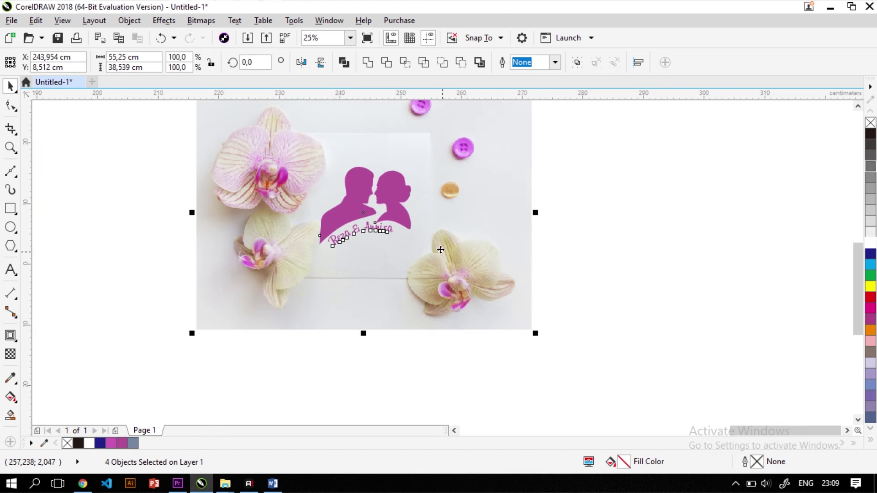
{"action": "key", "text": "ctrl+e"}
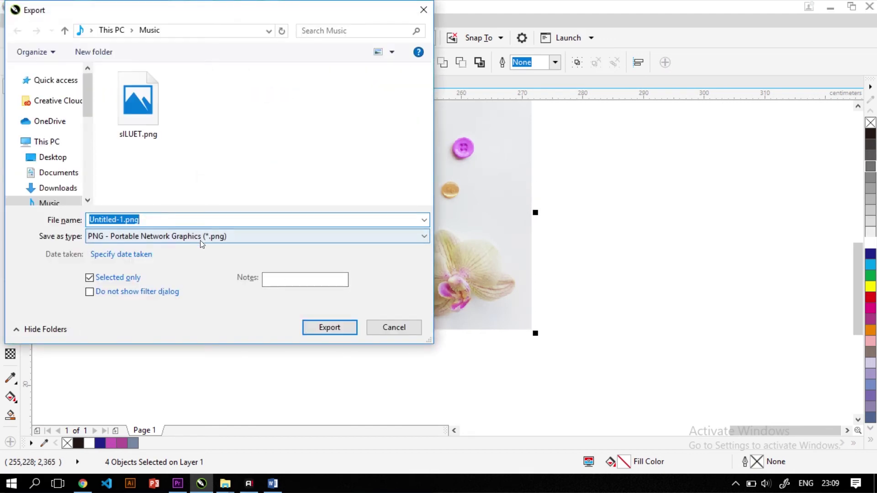
{"action": "type", "text": "Sil"}
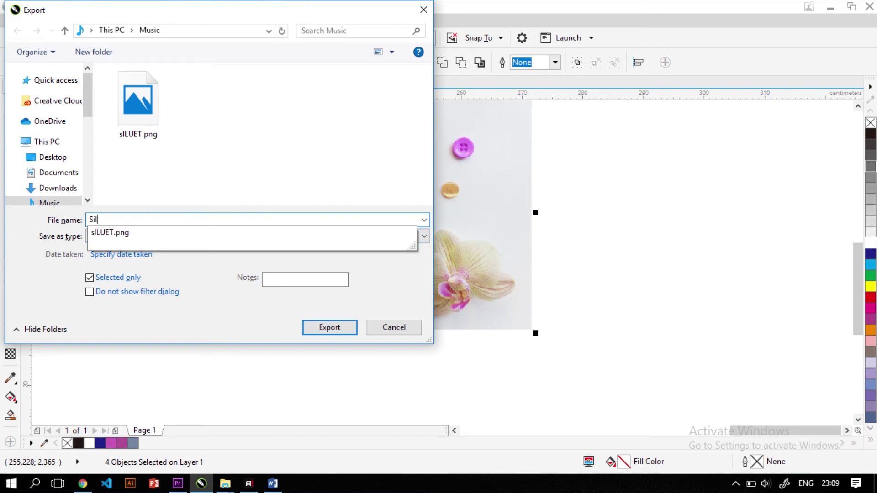
{"action": "type", "text": "uet 1"}
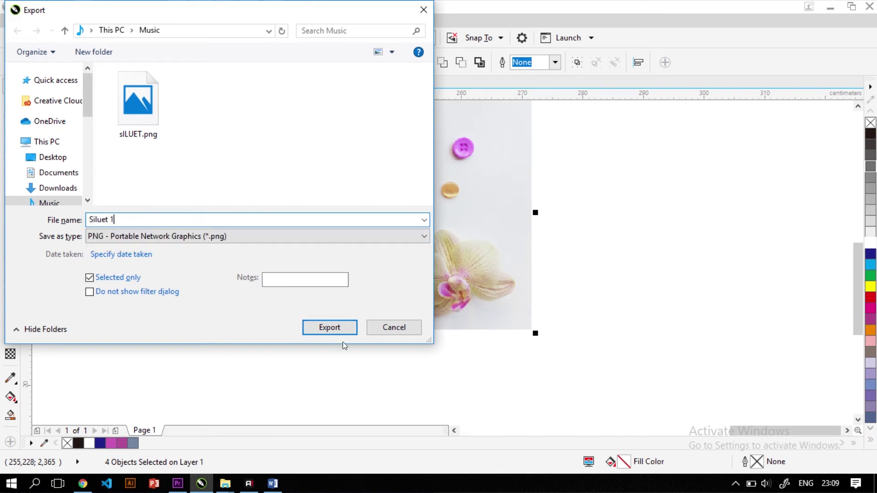
{"action": "left_click", "coordinate": [339, 328]}
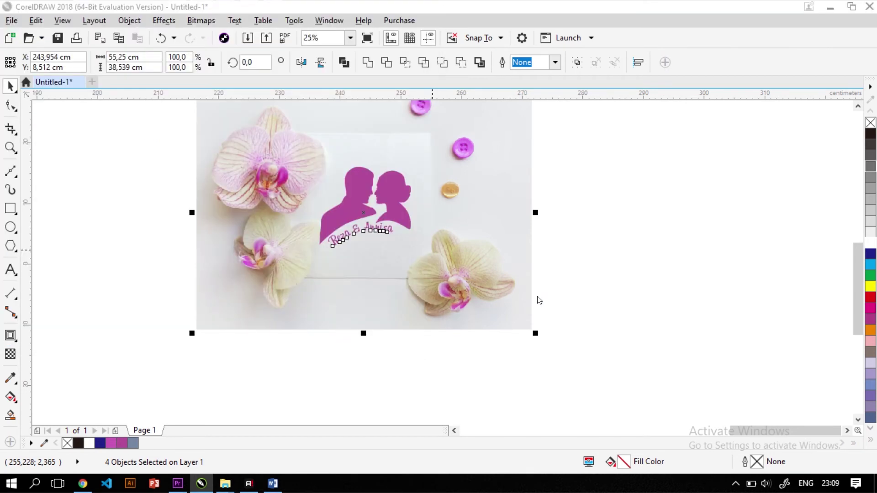
Step: Choose a resolution of 300 for the PNG, complete the export and deselect the composition
{"action": "left_click_drag", "start_coordinate": [659, 205], "coordinate": [664, 246]}
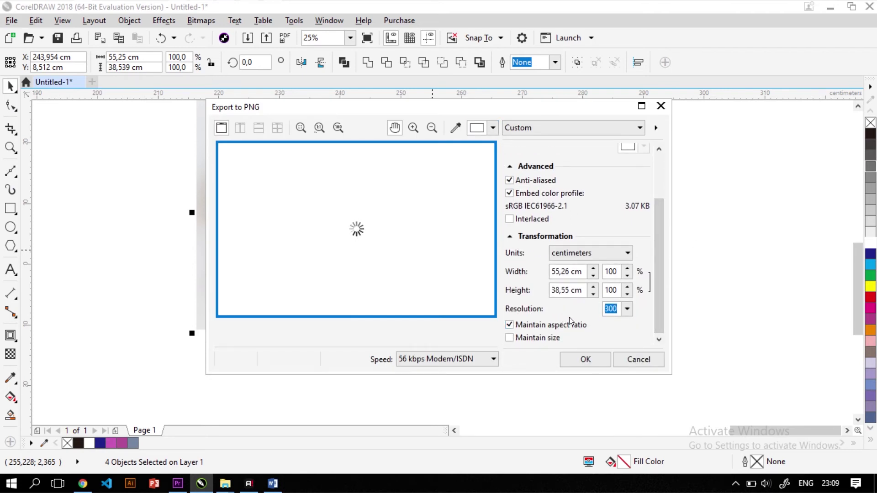
{"action": "left_click", "coordinate": [627, 309]}
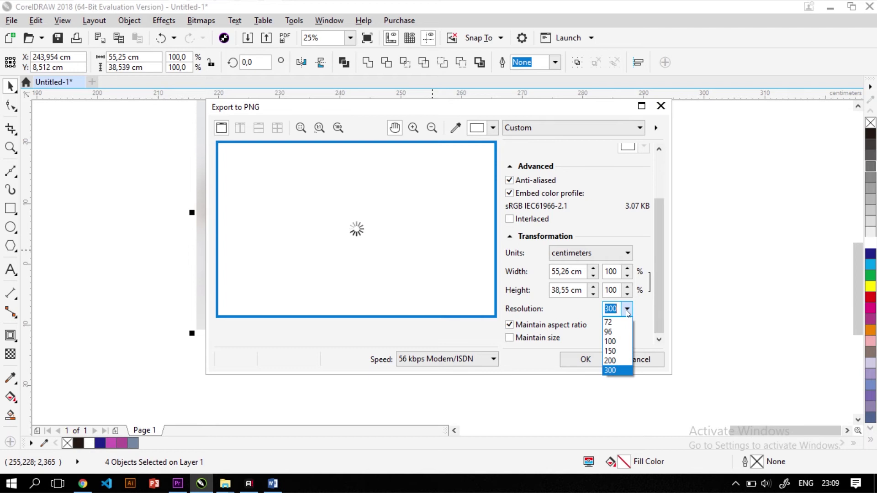
{"action": "left_click", "coordinate": [628, 309]}
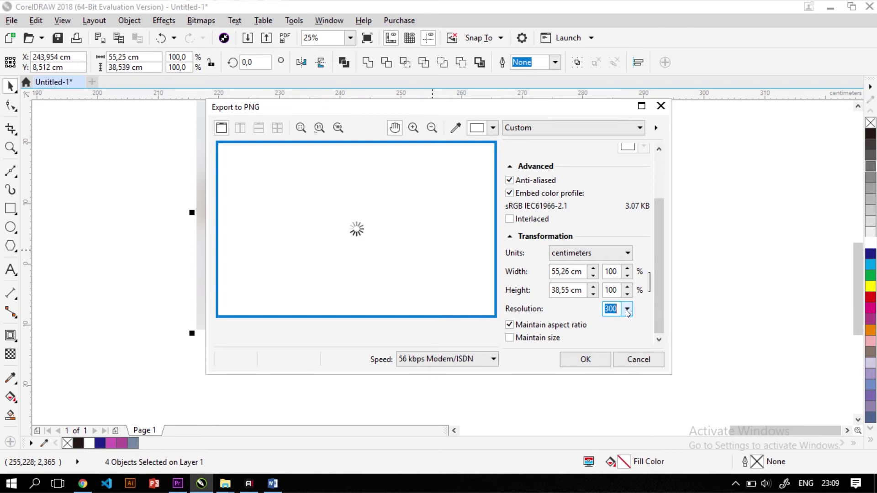
{"action": "left_click", "coordinate": [627, 312]}
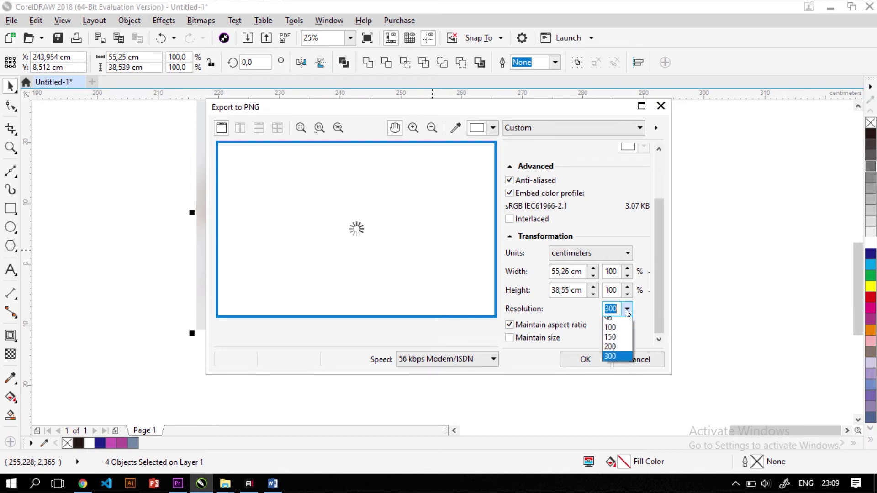
{"action": "left_click", "coordinate": [615, 371]}
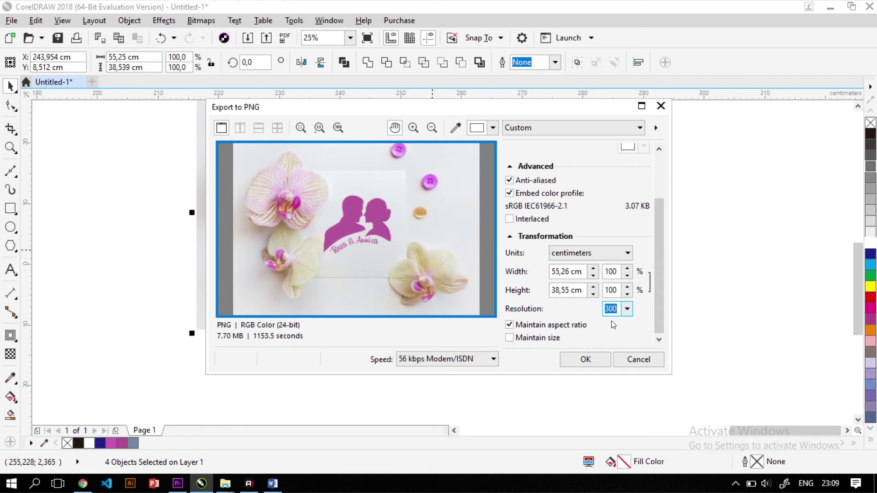
{"action": "left_click", "coordinate": [591, 359]}
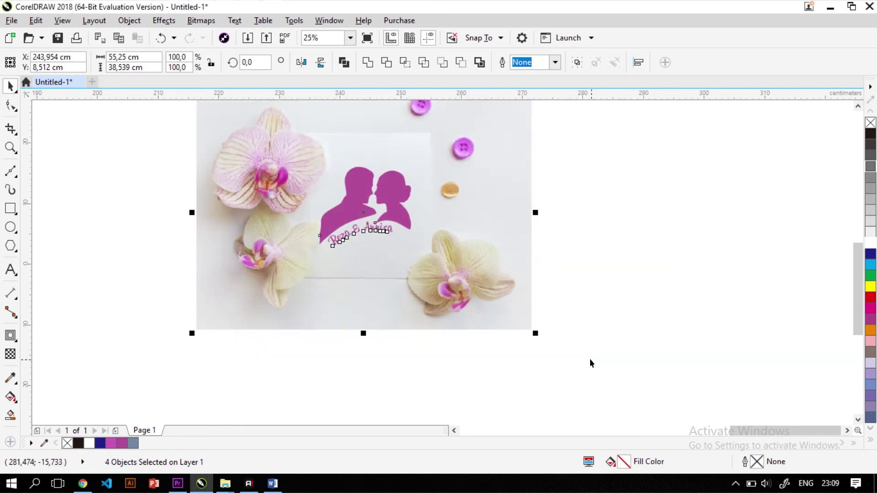
{"action": "left_click", "coordinate": [591, 360]}
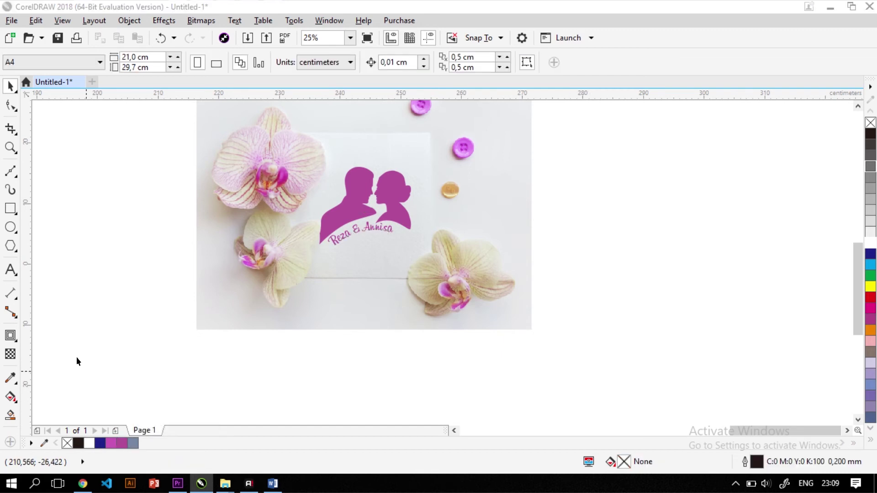
Step: Open the Music folder in File Explorer and check the file size of the exported Siluet 1.png
{"action": "key", "text": "super+e"}
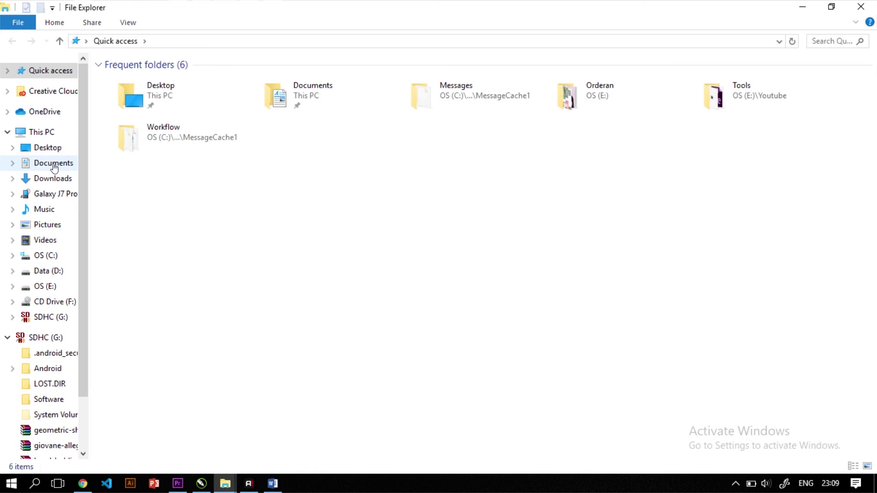
{"action": "left_click", "coordinate": [53, 164]}
{"action": "left_click", "coordinate": [53, 179]}
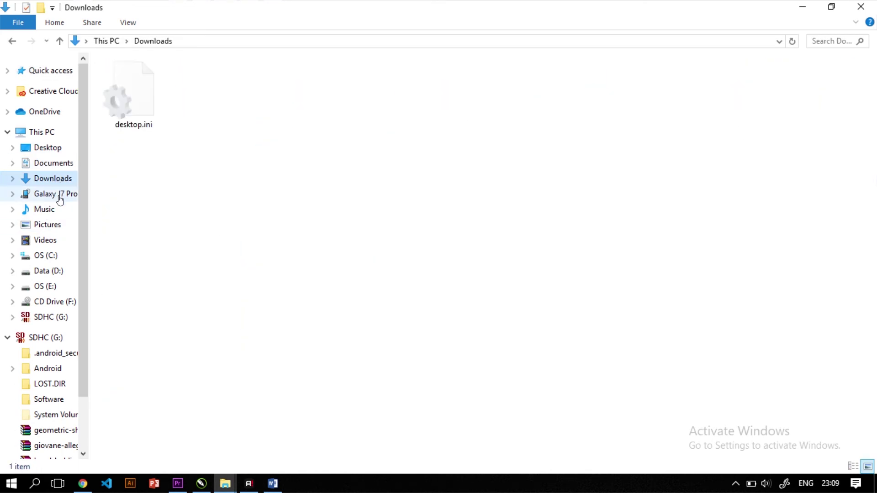
{"action": "left_click", "coordinate": [44, 209]}
{"action": "left_click", "coordinate": [274, 117]}
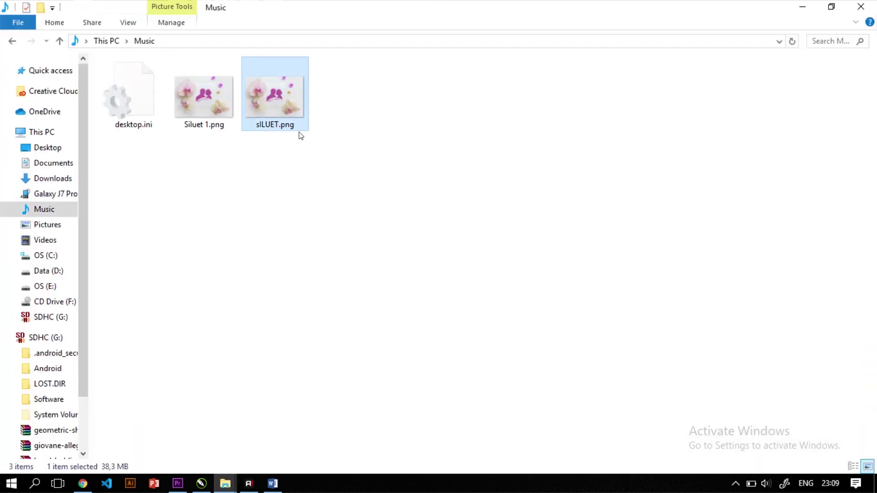
{"action": "left_click_drag", "start_coordinate": [204, 114], "coordinate": [201, 143]}
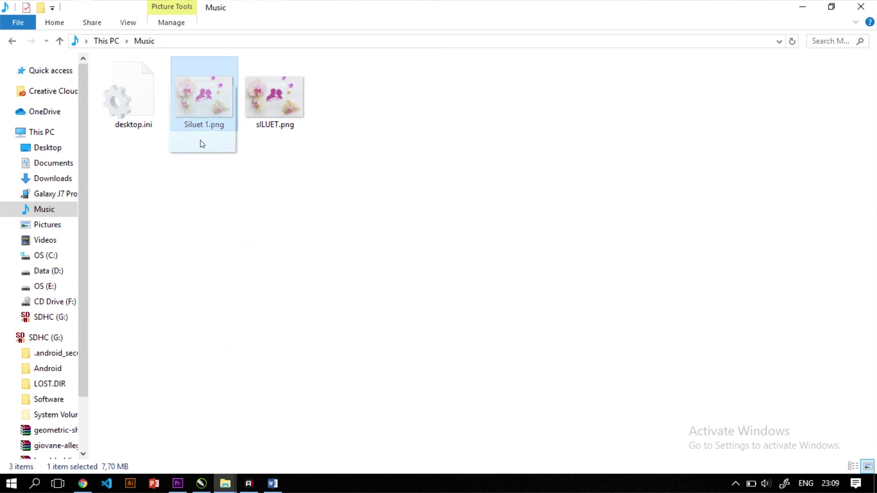
{"action": "left_click", "coordinate": [196, 104]}
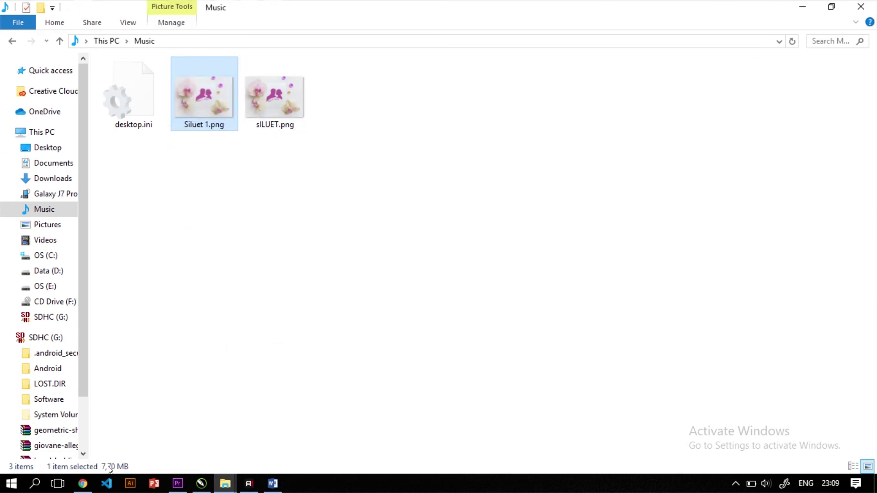
Step: Bring Siluet 1.png from the Music folder into the CorelDRAW drawing, placing it beside the original orchid composition
{"action": "left_click_drag", "start_coordinate": [201, 114], "coordinate": [613, 197]}
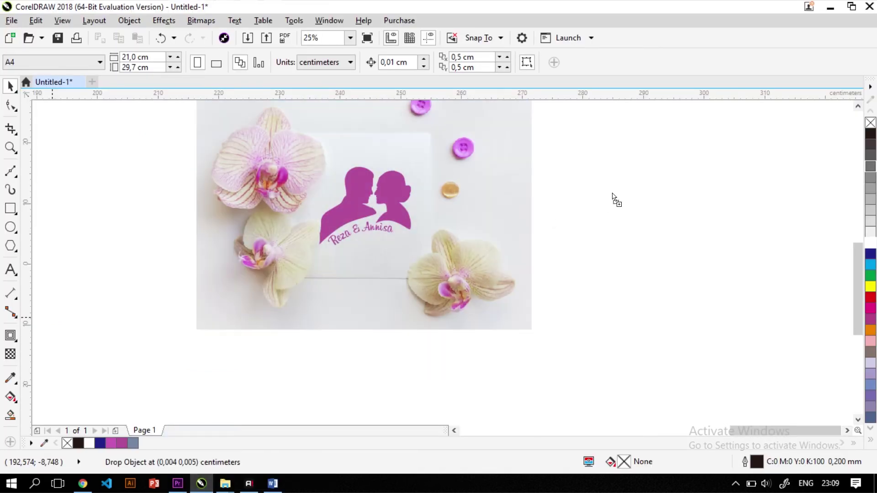
{"action": "left_click_drag", "start_coordinate": [606, 194], "coordinate": [591, 193]}
Step: Examine the edges of the woman's facing profile in the imported PNG at up to 12800% magnification
{"action": "scroll", "coordinate": [602, 175], "scroll_direction": "up", "scroll_amount": 10}
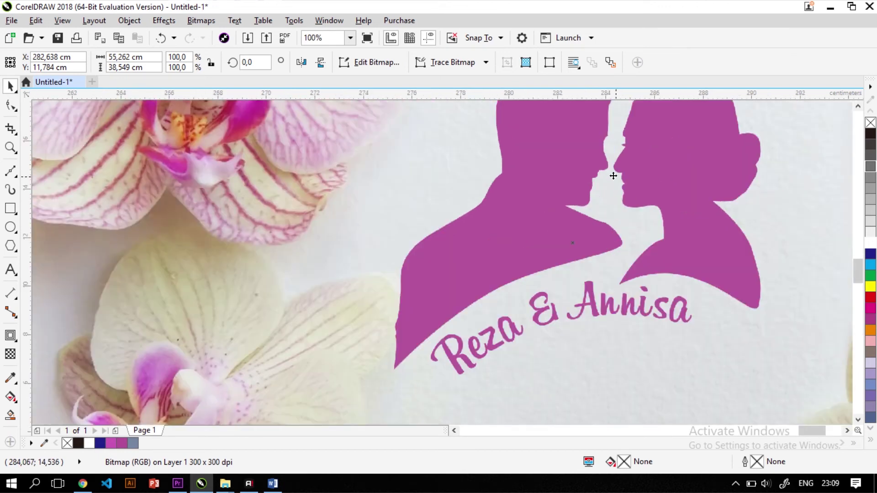
{"action": "scroll", "coordinate": [558, 215], "scroll_direction": "down", "scroll_amount": 2}
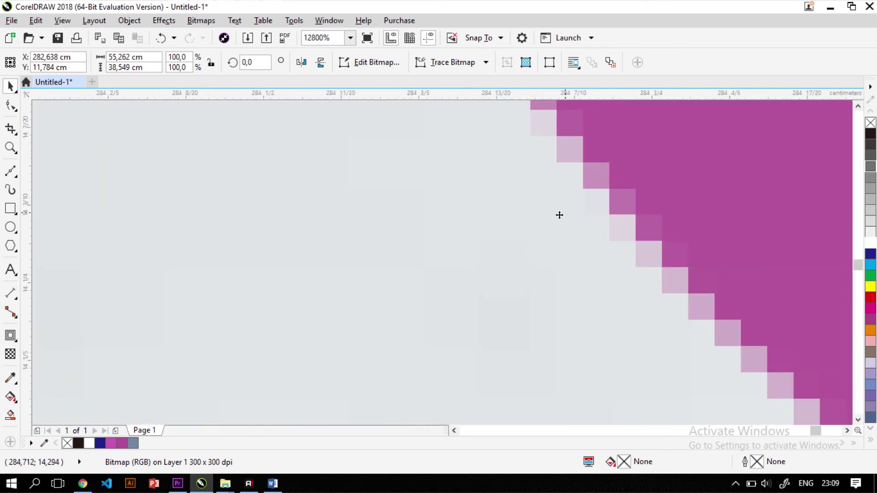
{"action": "scroll", "coordinate": [585, 217], "scroll_direction": "up", "scroll_amount": 3}
{"action": "scroll", "coordinate": [563, 242], "scroll_direction": "down", "scroll_amount": 2}
{"action": "scroll", "coordinate": [564, 243], "scroll_direction": "down", "scroll_amount": 10}
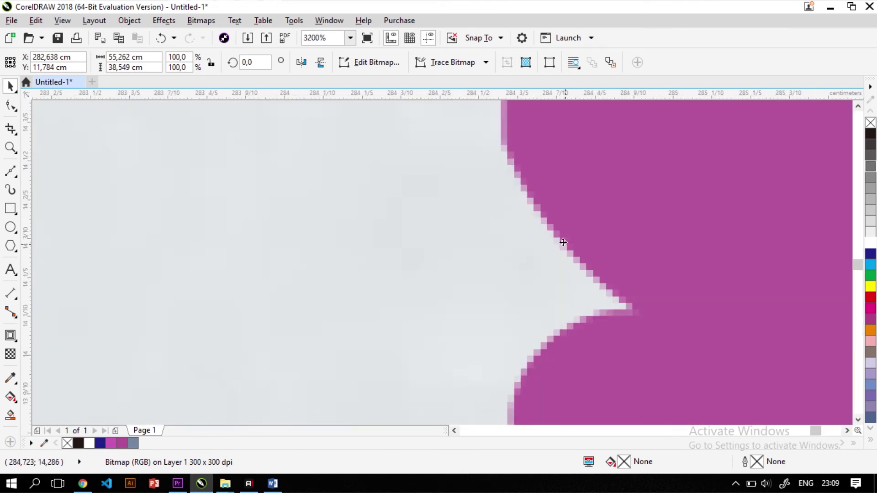
Step: Examine the woman's lip contour on the original vector silhouette at up to 3200% magnification for comparison with the PNG
{"action": "scroll", "coordinate": [332, 262], "scroll_direction": "up", "scroll_amount": 5}
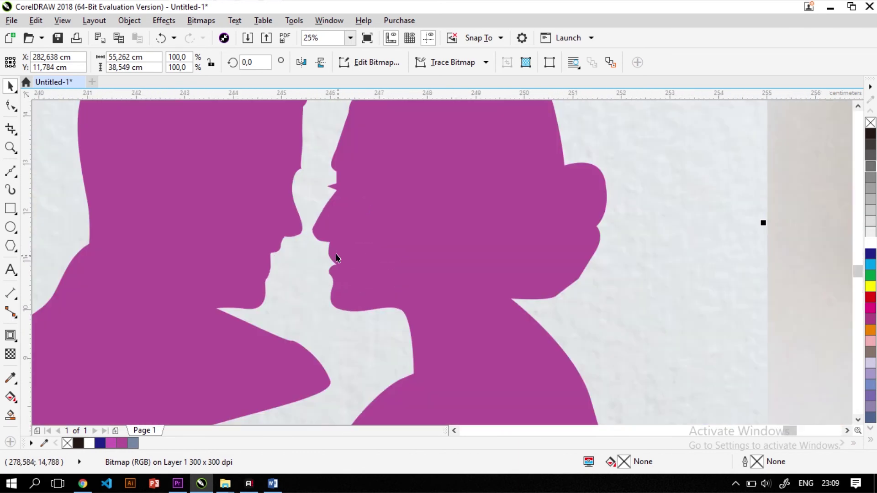
{"action": "scroll", "coordinate": [327, 279], "scroll_direction": "up", "scroll_amount": 9}
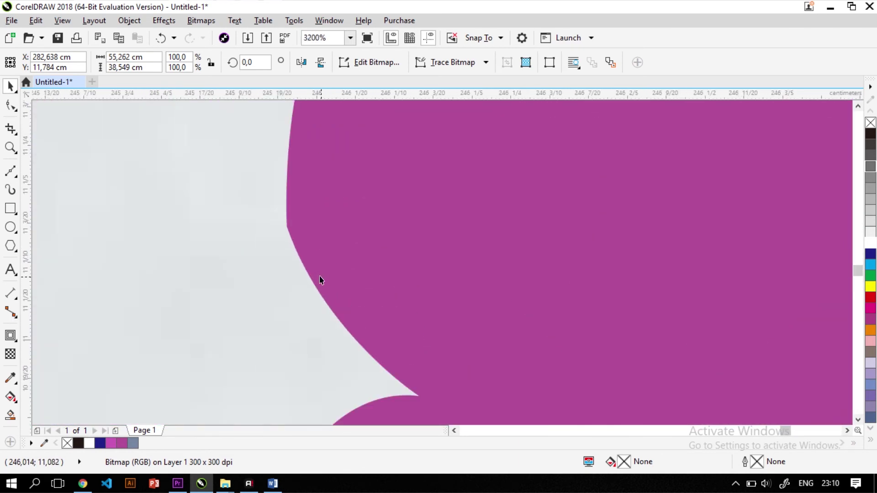
{"action": "scroll", "coordinate": [334, 277], "scroll_direction": "down", "scroll_amount": 10}
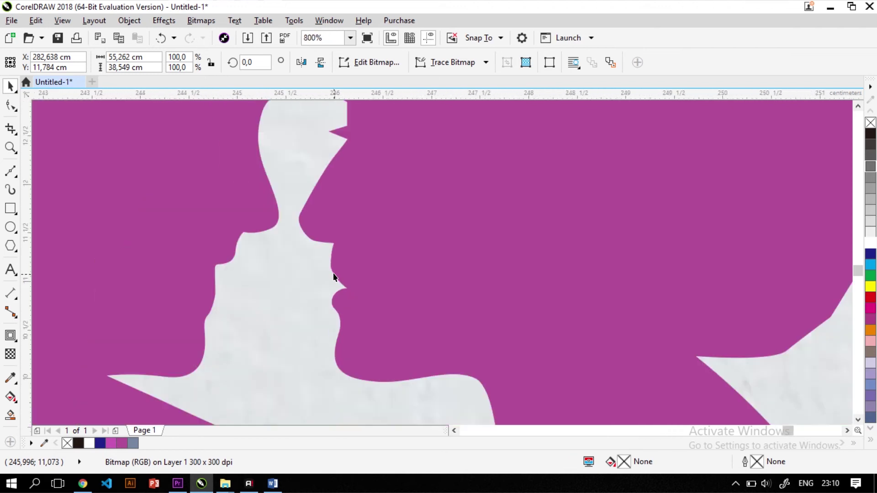
{"action": "scroll", "coordinate": [334, 276], "scroll_direction": "up", "scroll_amount": 1}
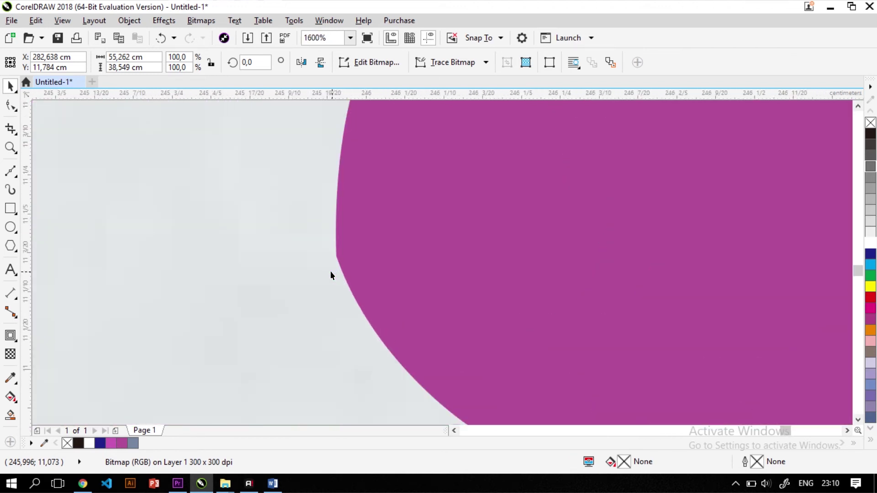